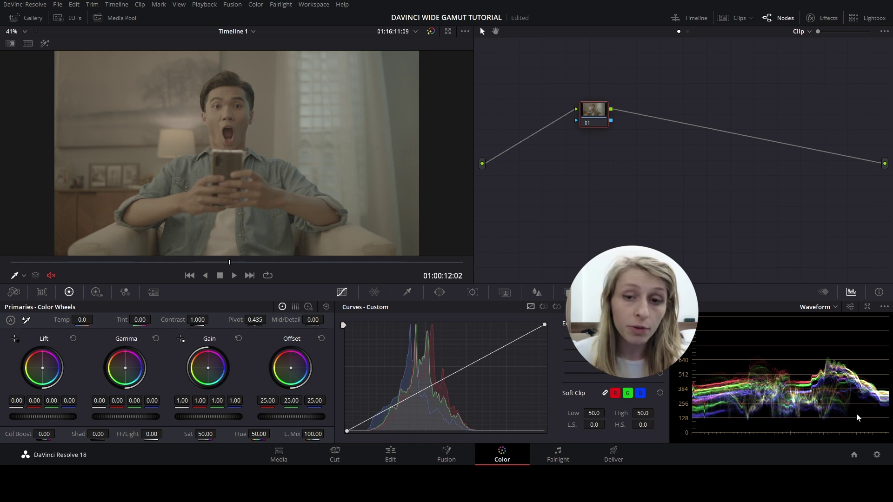
# In the project's color management, set color science to DaVinci YRGB Color Managed with automatic color management off and processing mode Custom.
pyautogui.click(878, 454)
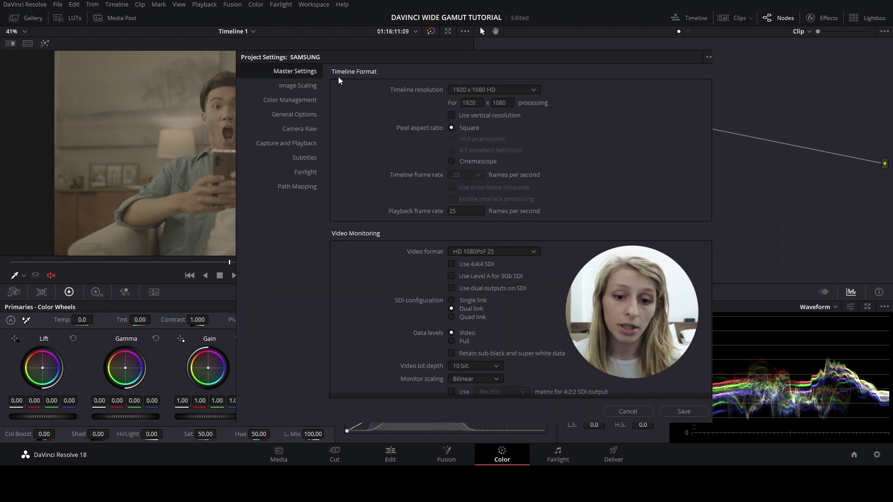
pyautogui.click(289, 100)
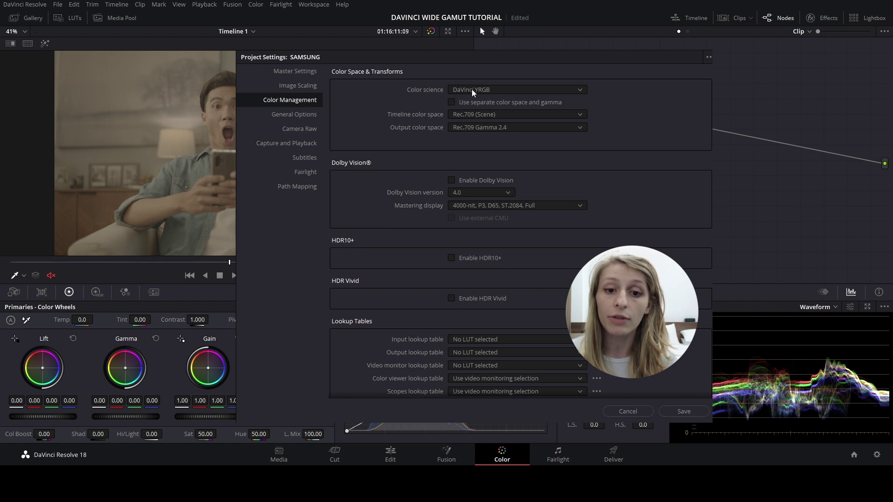
pyautogui.click(491, 111)
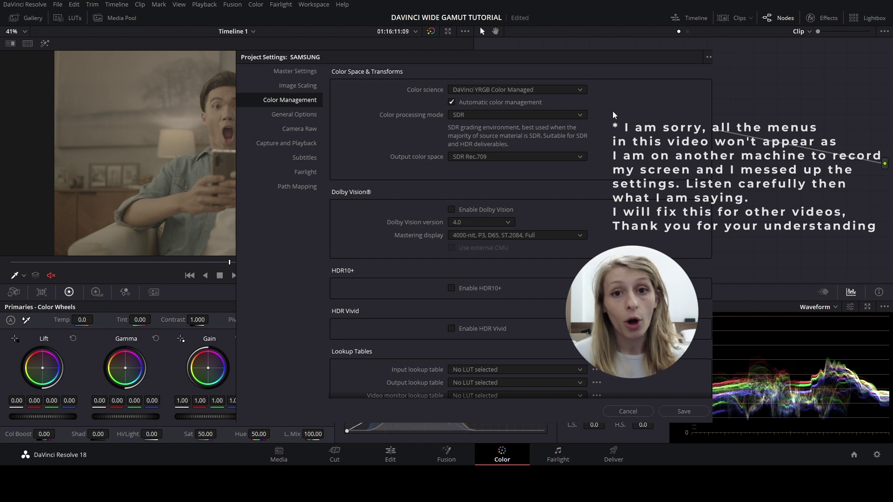
pyautogui.click(452, 102)
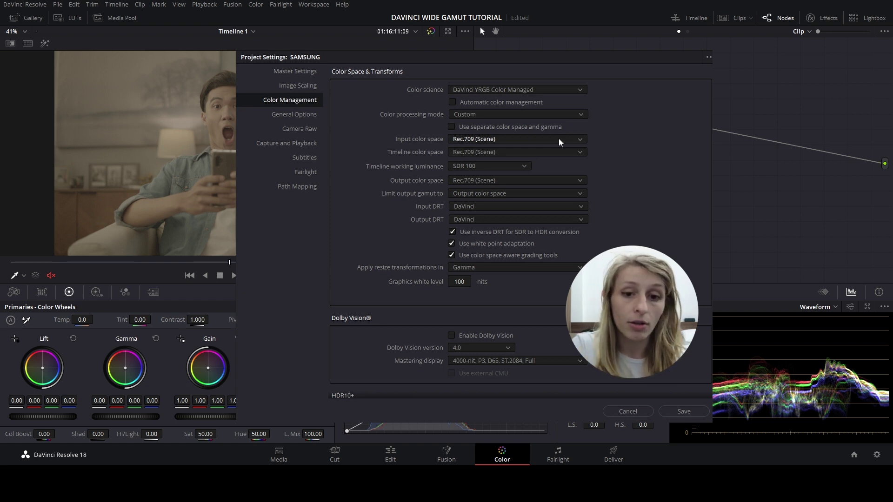
# Set the input color space to ARRI LogC3 and the timeline and output color spaces to Rec.709 Gamma 2.4, and save the project settings.
pyautogui.click(478, 180)
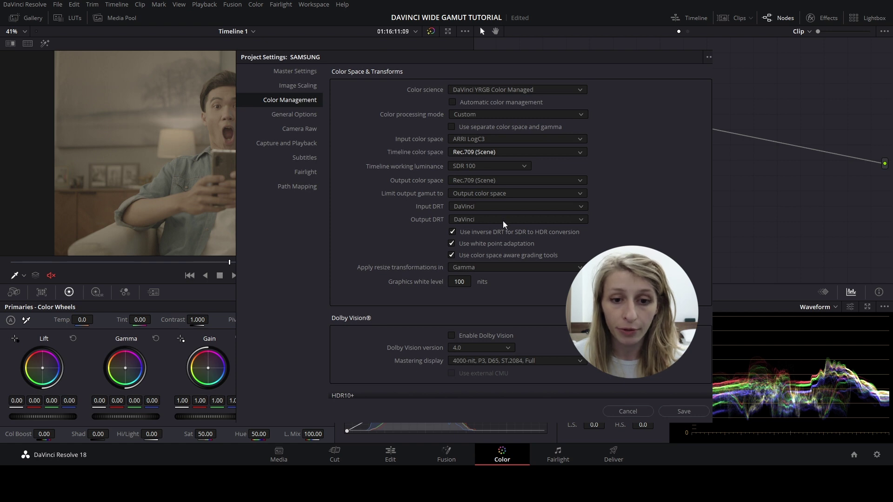
pyautogui.click(558, 152)
pyautogui.click(555, 169)
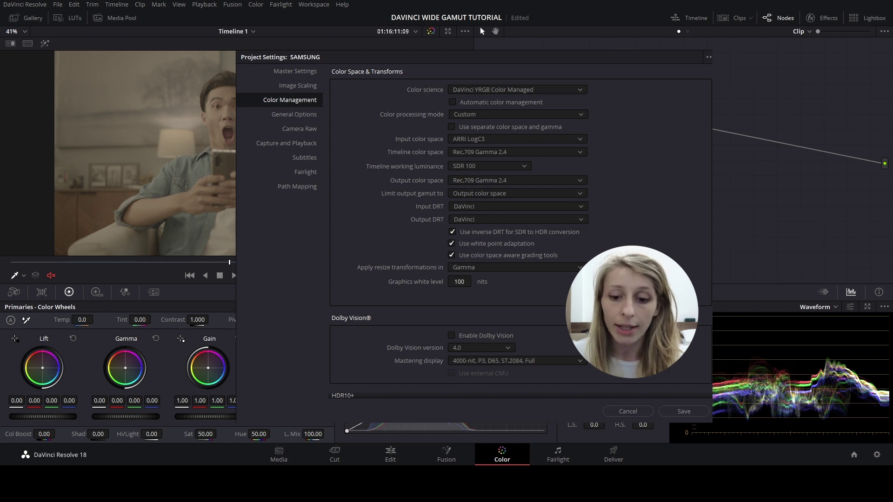
pyautogui.click(679, 412)
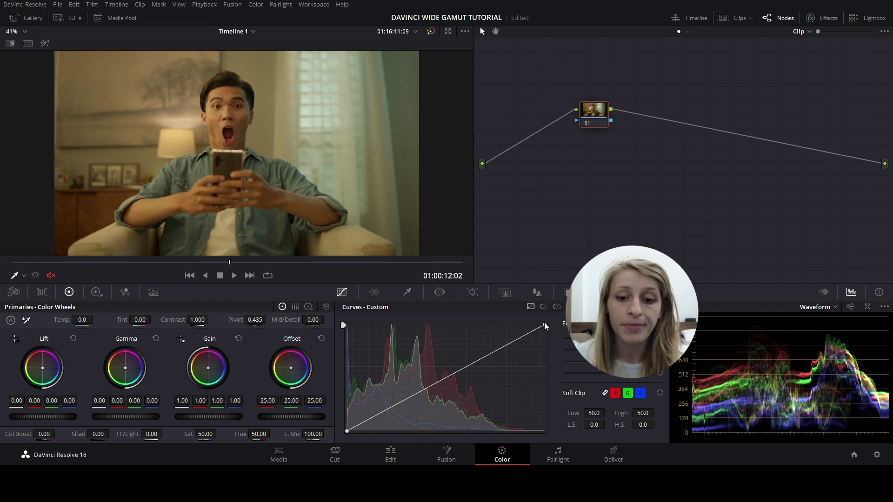
# Pull the white point of node 01's custom curve inward along the top edge to brighten the highlights.
pyautogui.moveTo(545, 325); pyautogui.dragTo(490, 315)
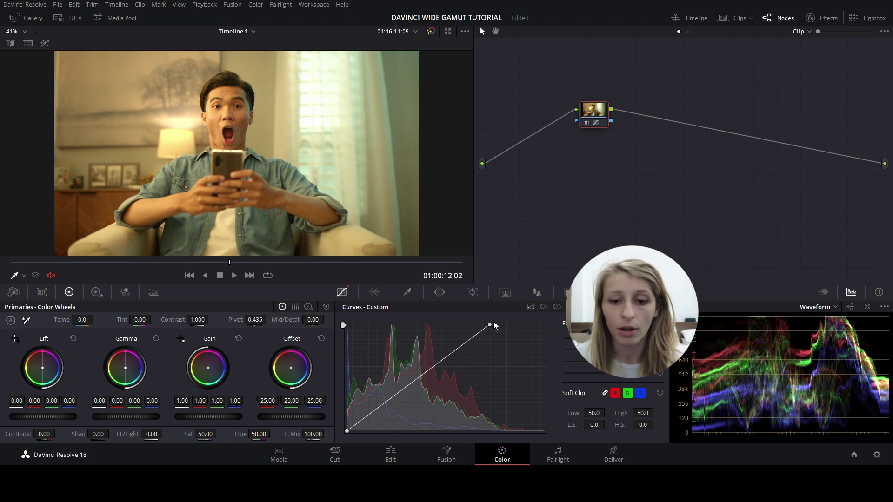
pyautogui.moveTo(490, 323); pyautogui.dragTo(494, 322)
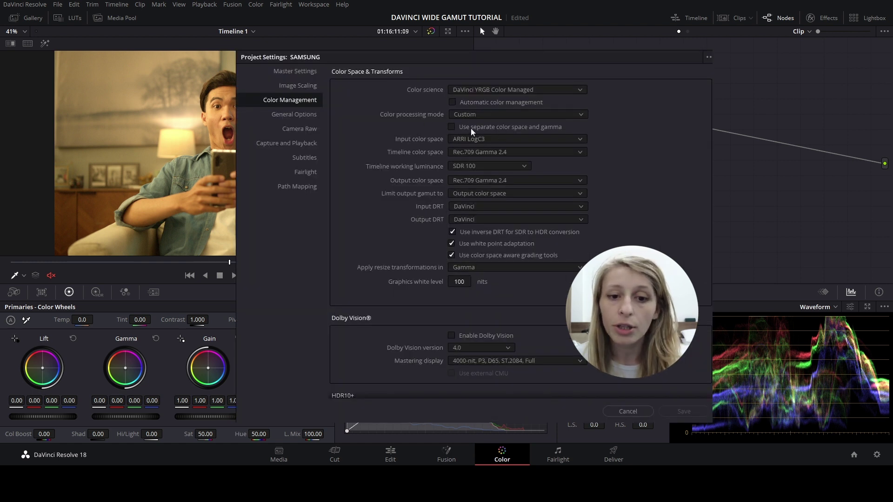
# Set the project's timeline color space to DaVinci WG/Intermediate with timeline working luminance HDR 1000, and save the settings.
pyautogui.click(481, 155)
pyautogui.click(477, 164)
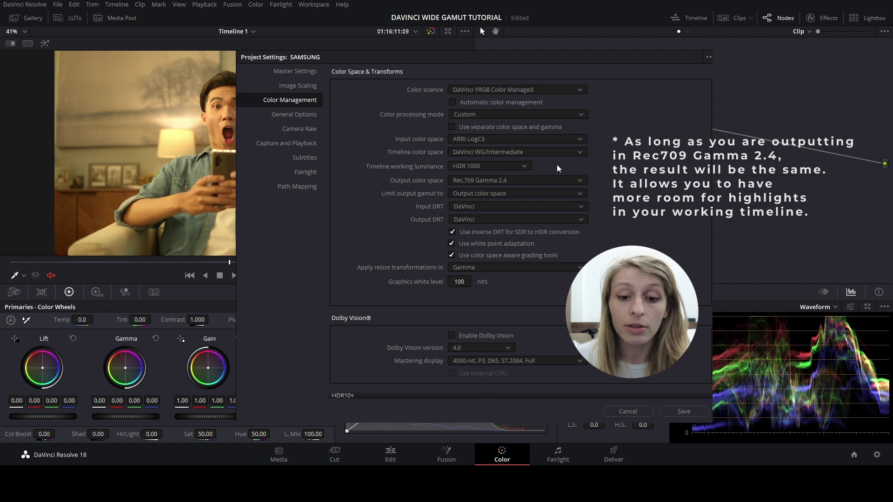
pyautogui.click(675, 411)
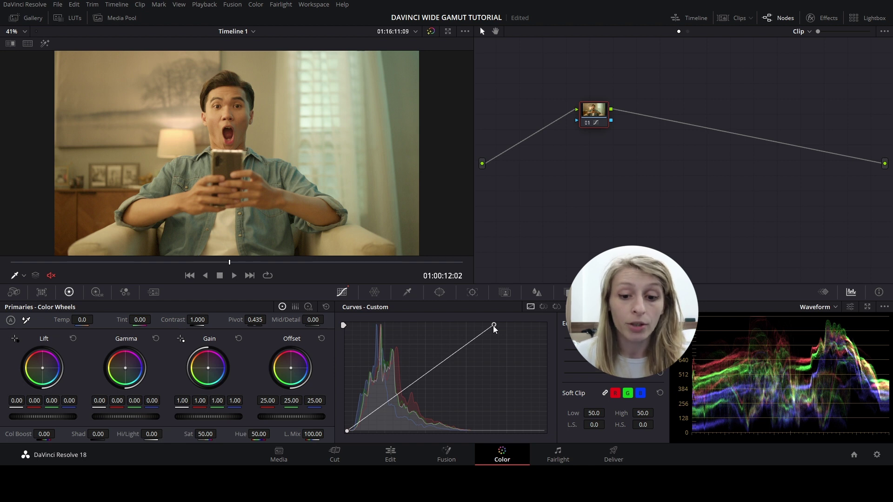
# Return the custom curve's white point to its original corner, check the color management settings, and move node 01 slightly down.
pyautogui.moveTo(494, 325); pyautogui.dragTo(545, 325)
pyautogui.click(877, 455)
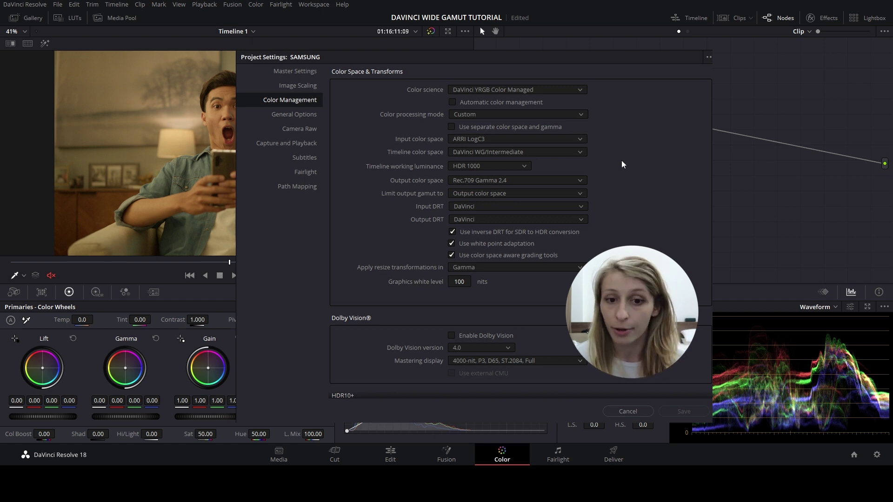
pyautogui.press('Escape')
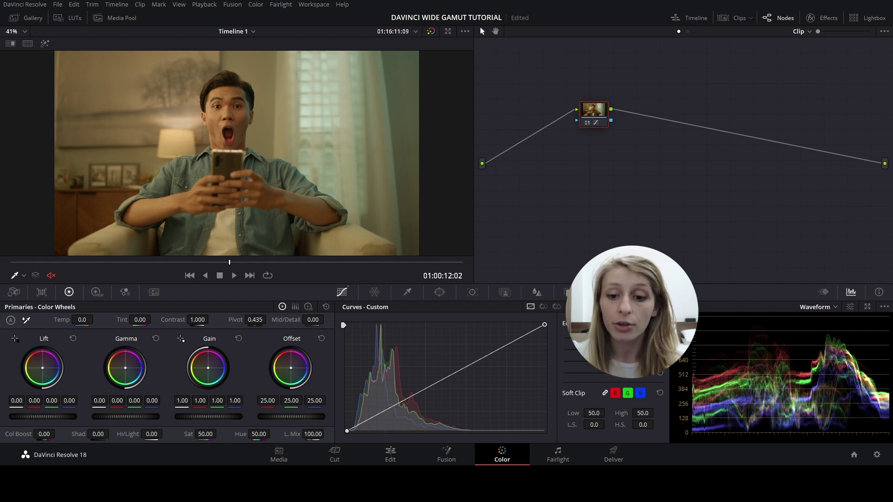
pyautogui.moveTo(587, 115); pyautogui.dragTo(588, 135)
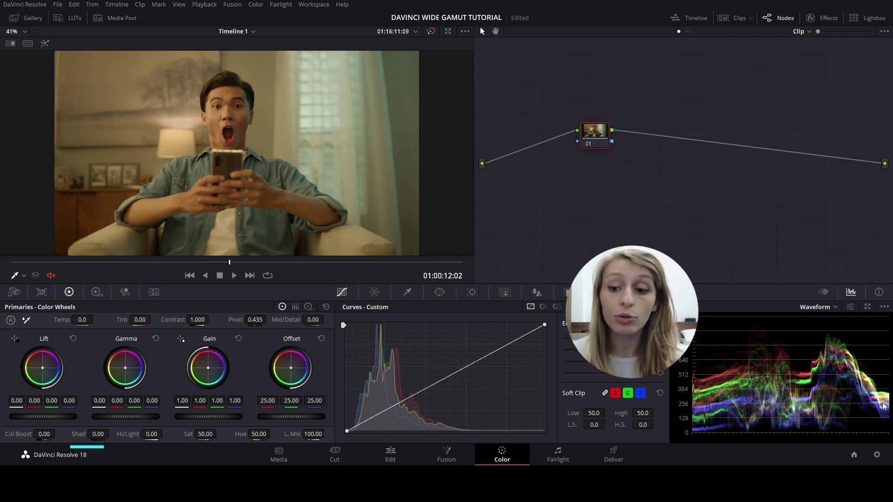
# Set the project's color science to DaVinci YRGB, timeline color space to DaVinci WG/Intermediate and output color space to Rec.709 Gamma 2.4, and save.
pyautogui.click(876, 454)
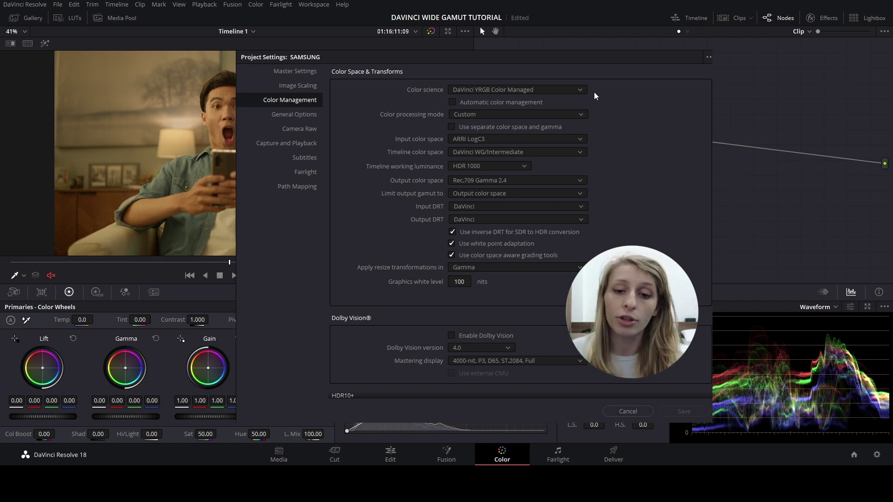
pyautogui.click(581, 92)
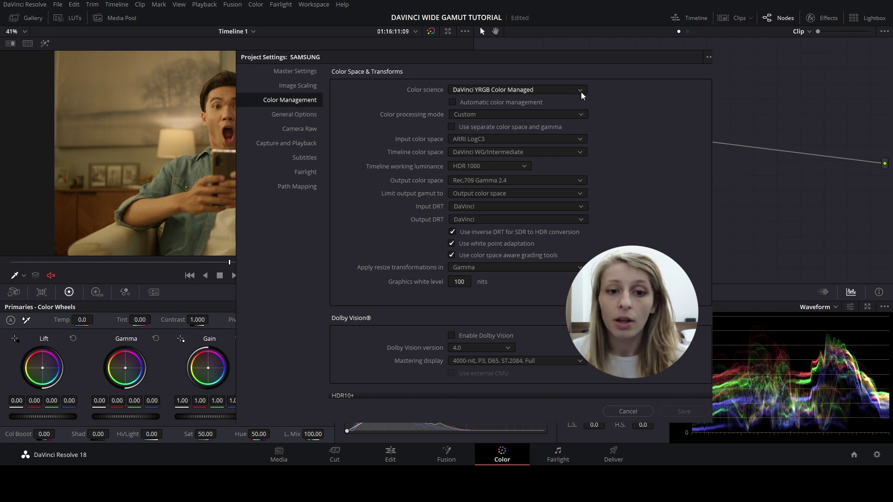
pyautogui.click(537, 105)
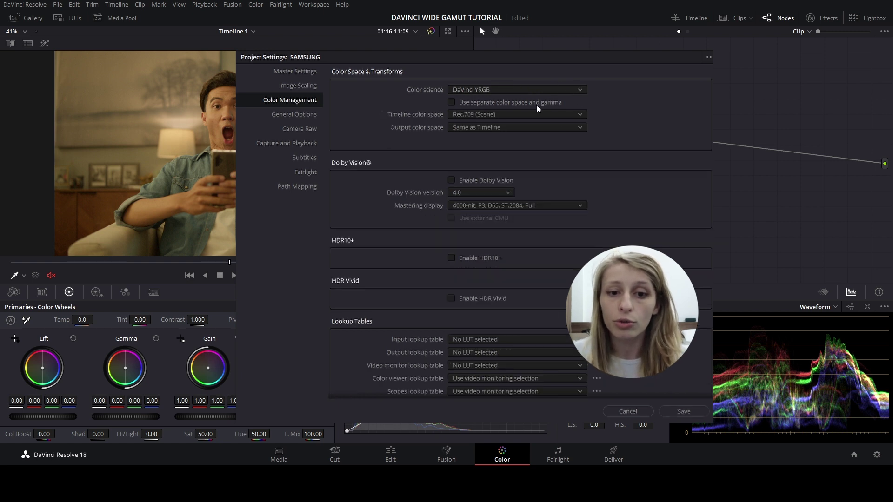
pyautogui.click(496, 115)
pyautogui.click(511, 118)
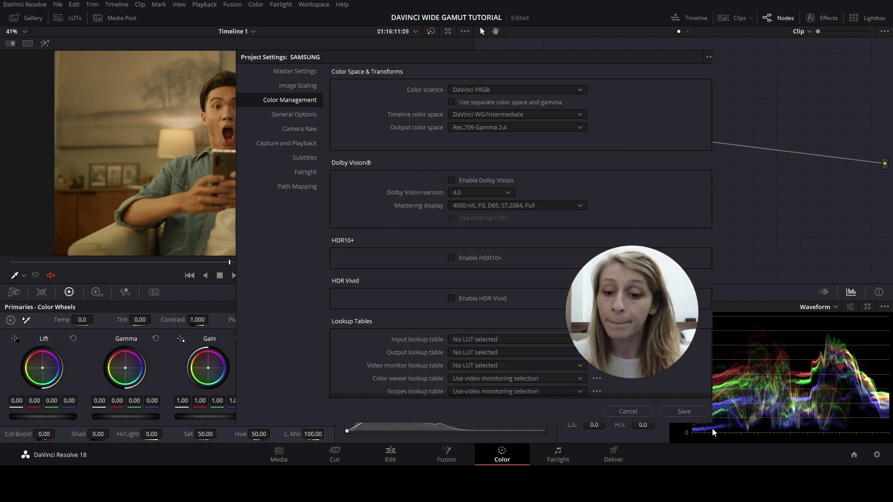
pyautogui.click(684, 410)
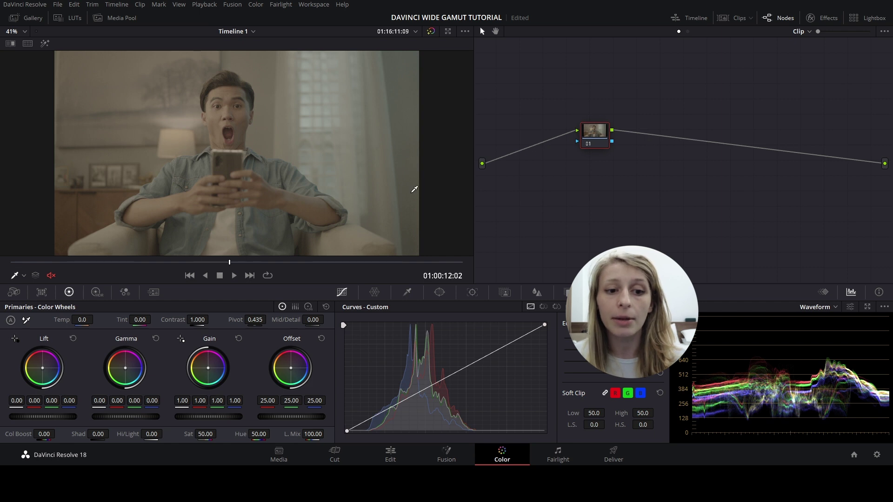
# Reposition node 01 closer to the source and label it IN, and add a second node after it labelled OUT.
pyautogui.moveTo(597, 133); pyautogui.dragTo(582, 119)
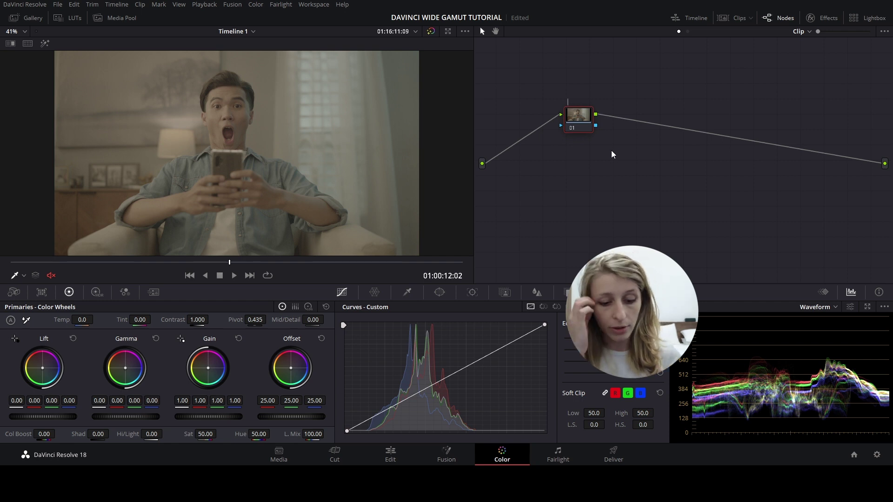
pyautogui.doubleClick(590, 105)
pyautogui.write('IN')
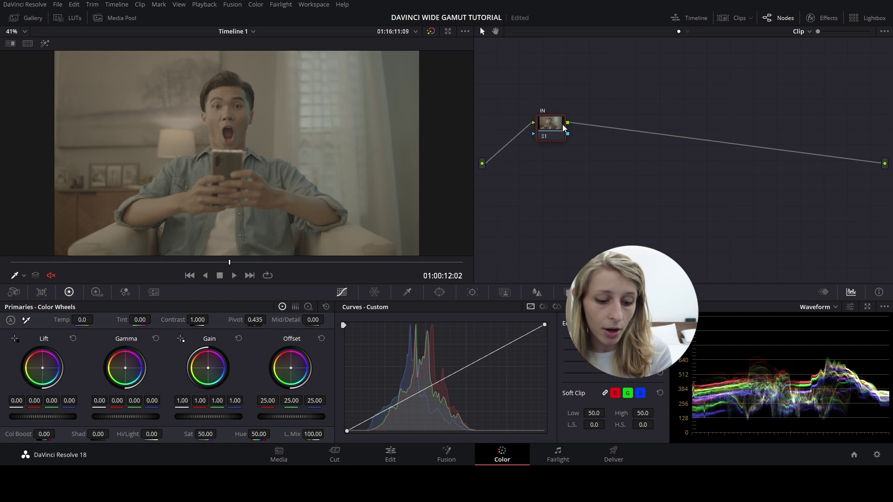
# Apply Color Space Transform to the IN node: input ARRI Wide Gamut 3 and ARRI LogC3, output DaVinci Wide Gamut and DaVinci Intermediate.
pyautogui.click(814, 17)
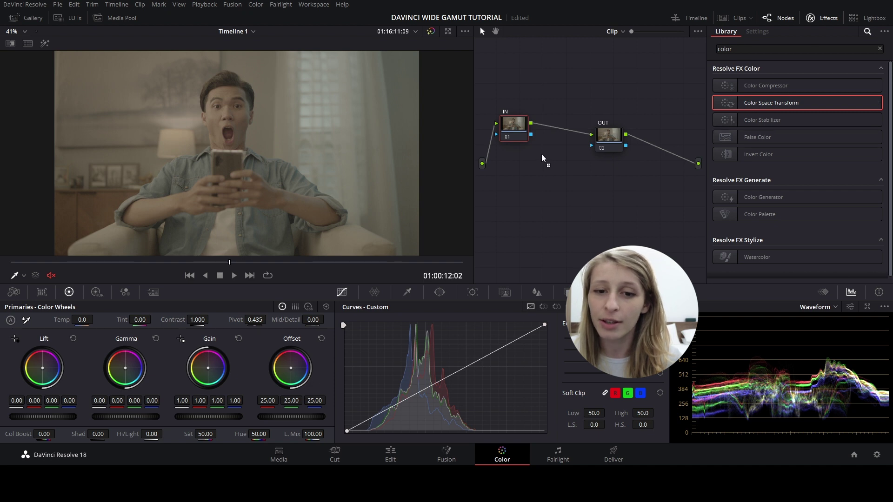
pyautogui.moveTo(516, 122); pyautogui.dragTo(517, 123)
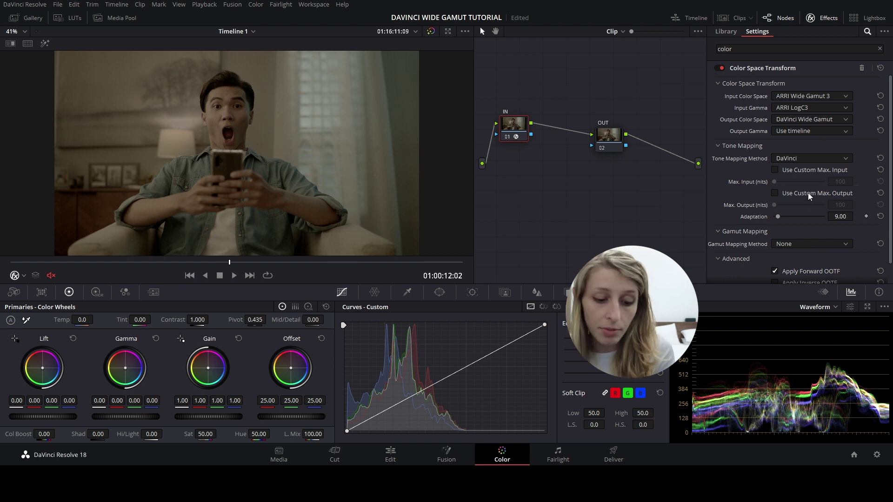
pyautogui.click(800, 146)
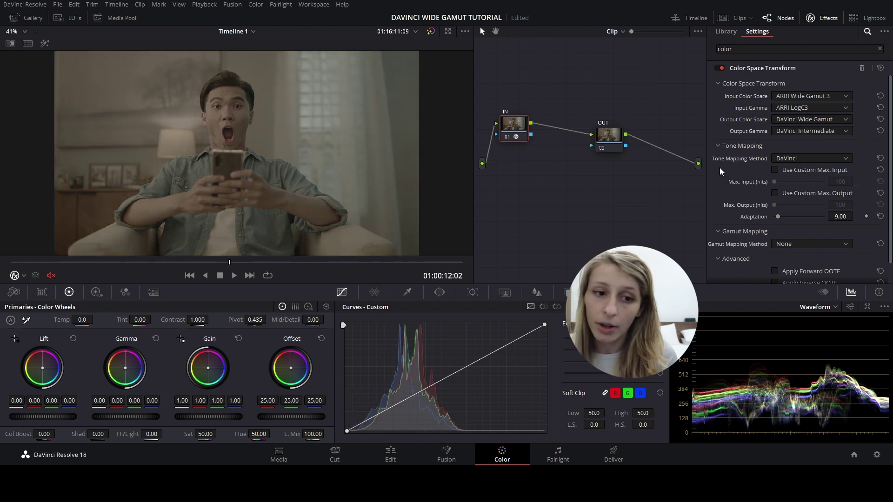
pyautogui.scroll(-2, 794, 231)
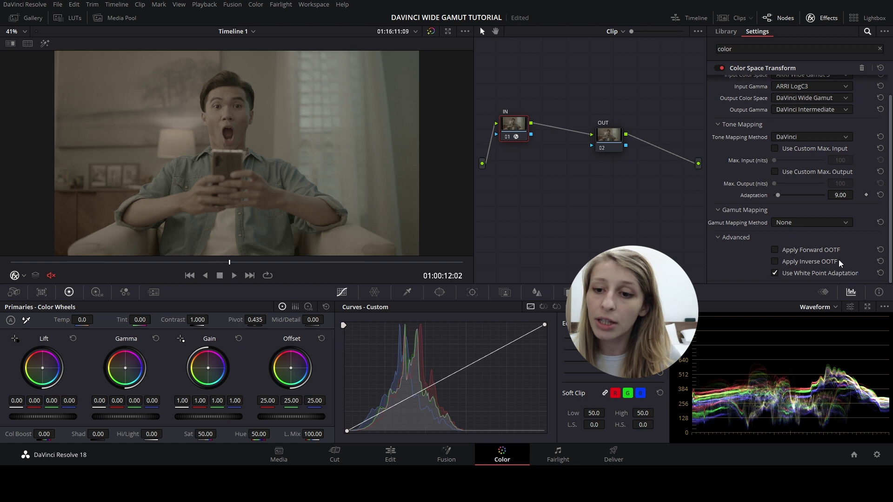
pyautogui.scroll(2, 814, 232)
# Apply Color Space Transform to the OUT node: input DaVinci Wide Gamut and DaVinci Intermediate, output Rec.709 and Gamma 2.4.
pyautogui.click(609, 134)
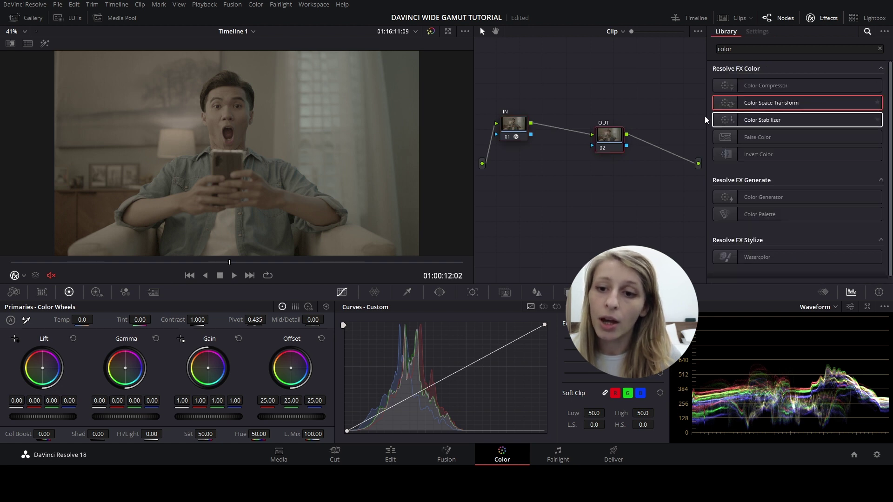
pyautogui.moveTo(734, 102); pyautogui.dragTo(614, 140)
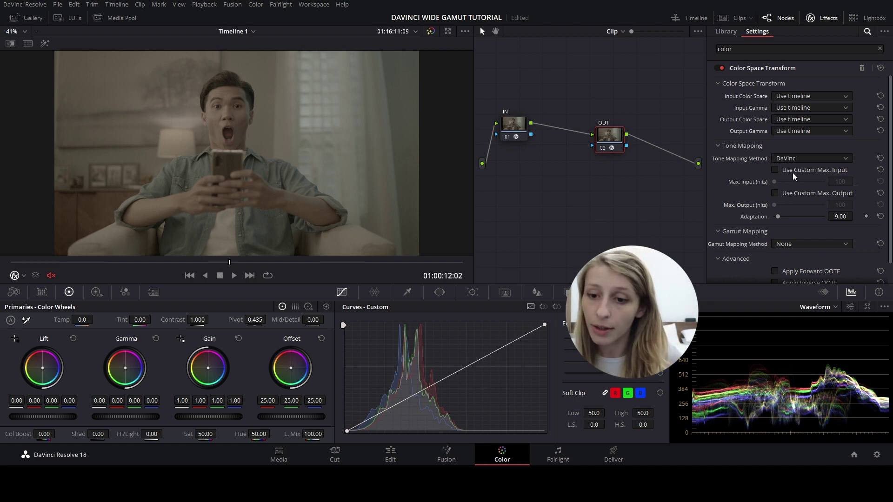
pyautogui.click(796, 105)
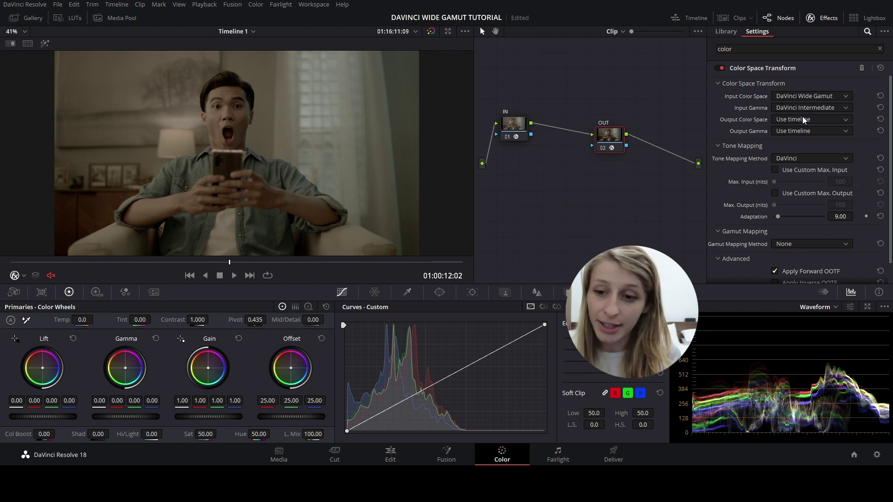
pyautogui.click(811, 119)
pyautogui.click(786, 188)
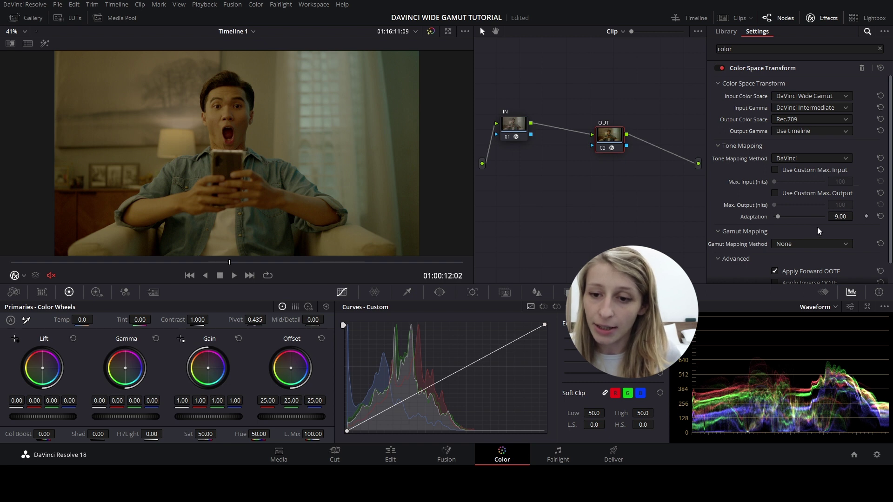
pyautogui.click(798, 166)
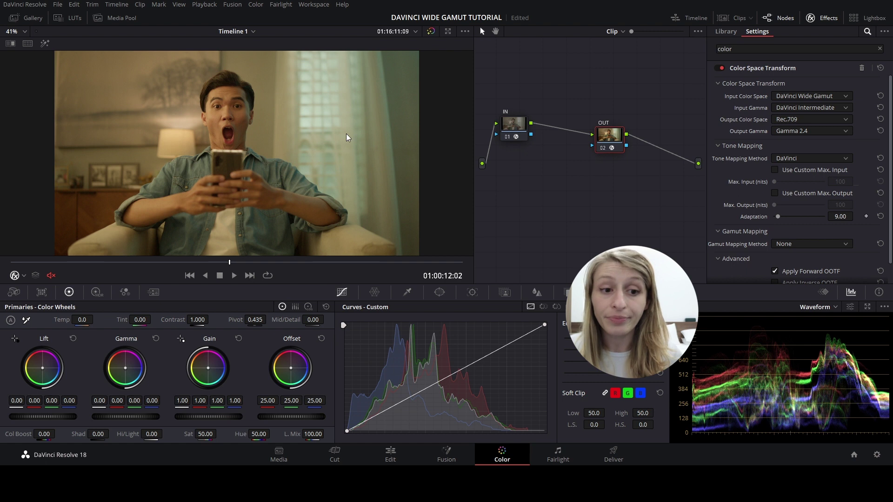
# Close the effects library and rearrange the IN and OUT nodes side by side in the node graph.
pyautogui.moveTo(614, 146); pyautogui.dragTo(637, 147)
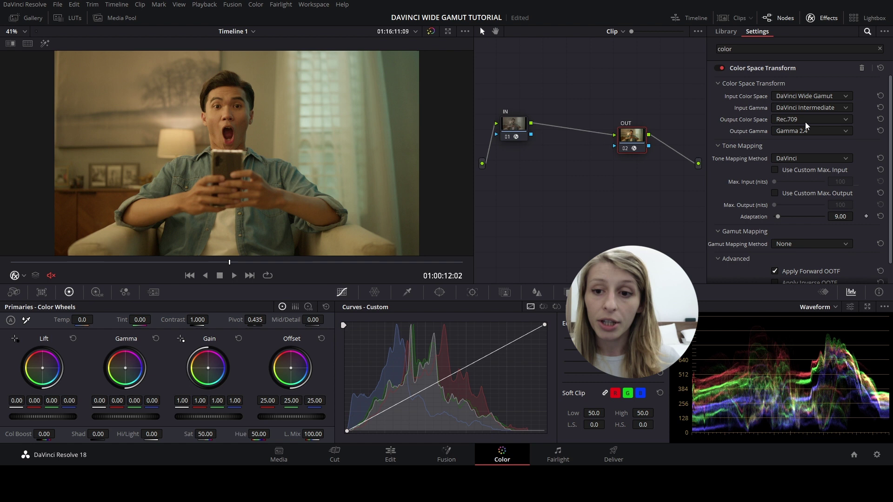
pyautogui.click(821, 23)
pyautogui.moveTo(665, 138); pyautogui.dragTo(691, 128)
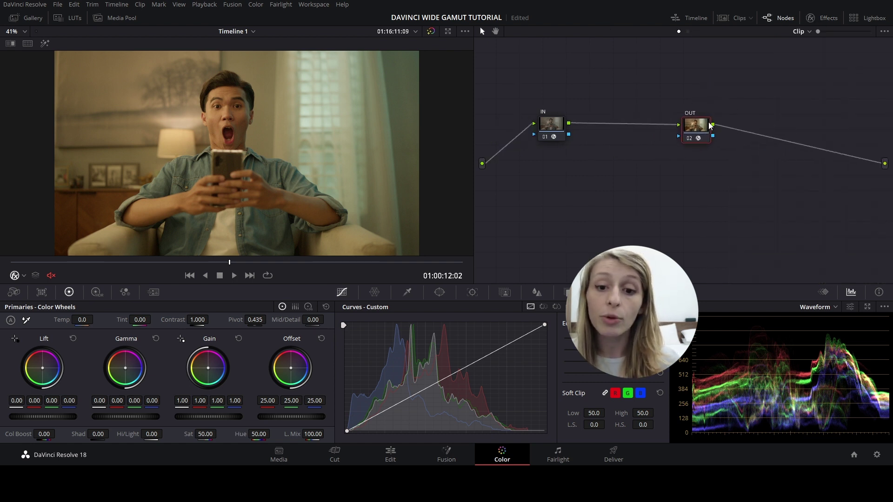
pyautogui.moveTo(551, 134); pyautogui.dragTo(599, 132)
# Reopen the OUT node's Color Space Transform settings and examine the output gamma options.
pyautogui.click(701, 133)
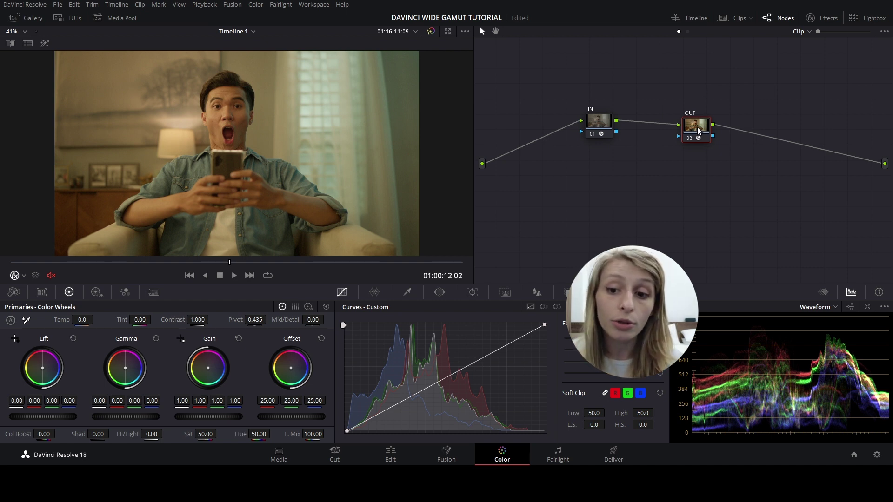
pyautogui.moveTo(702, 138)
pyautogui.mouseDown()
pyautogui.moveTo(694, 146)
pyautogui.moveTo(704, 131)
pyautogui.mouseUp()
pyautogui.click(811, 18)
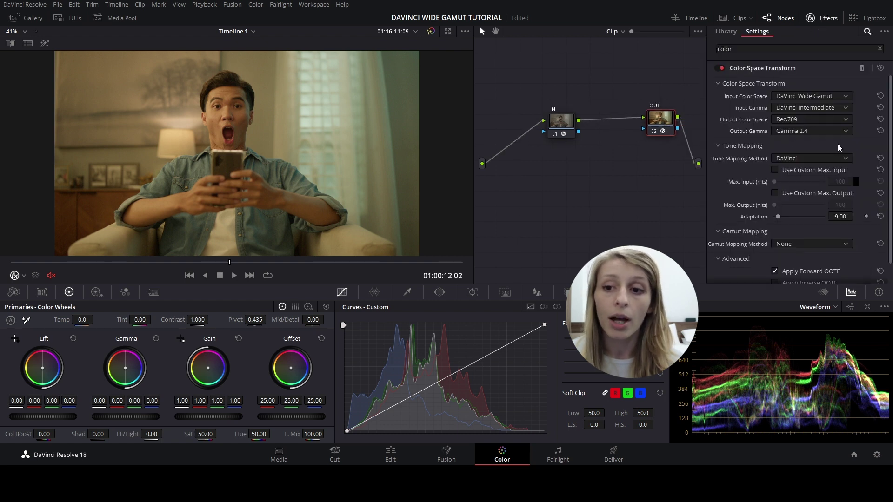
pyautogui.click(803, 132)
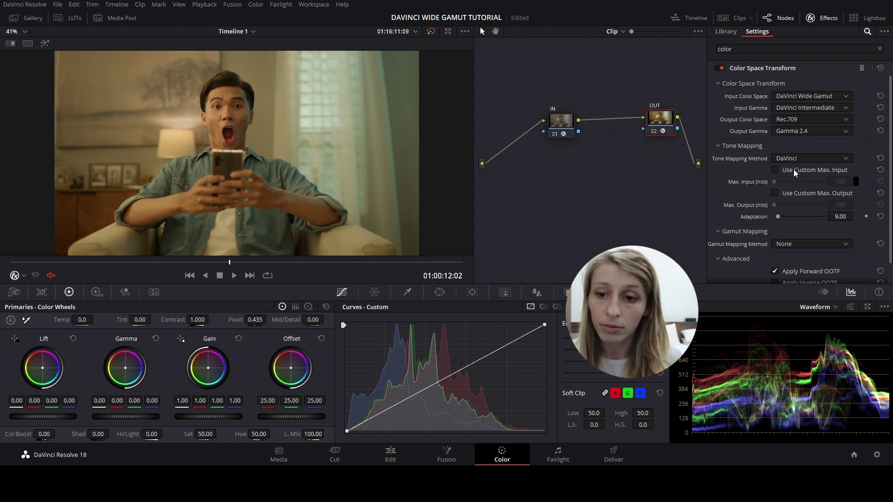
# Set the OUT node's Color Space Transform output gamma to Cineon Film Log and close the effects library.
pyautogui.click(793, 170)
pyautogui.moveTo(620, 191); pyautogui.dragTo(583, 192)
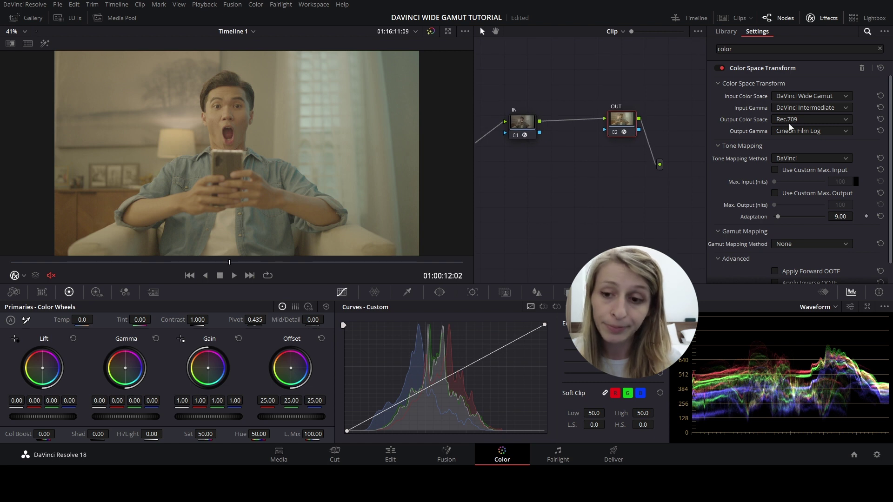
pyautogui.click(819, 21)
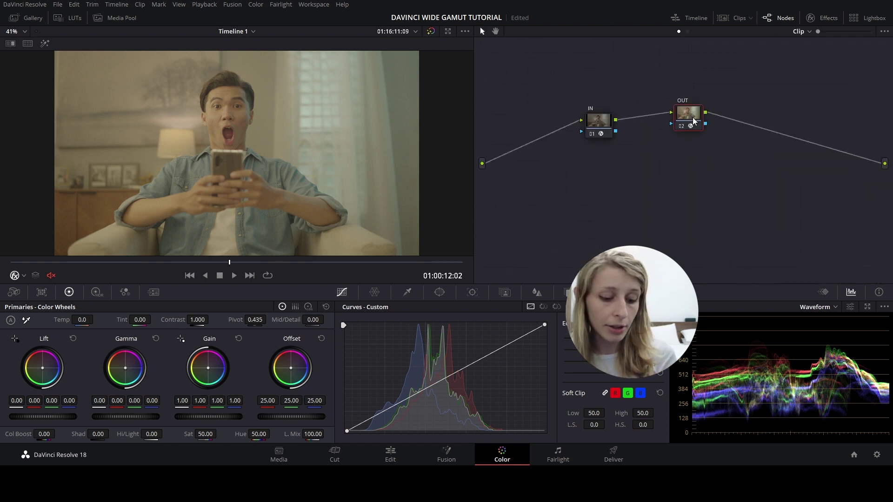
# Add a serial node after OUT and label it FPE.
pyautogui.hotkey('alt', 's')
pyautogui.moveTo(720, 128); pyautogui.dragTo(723, 135)
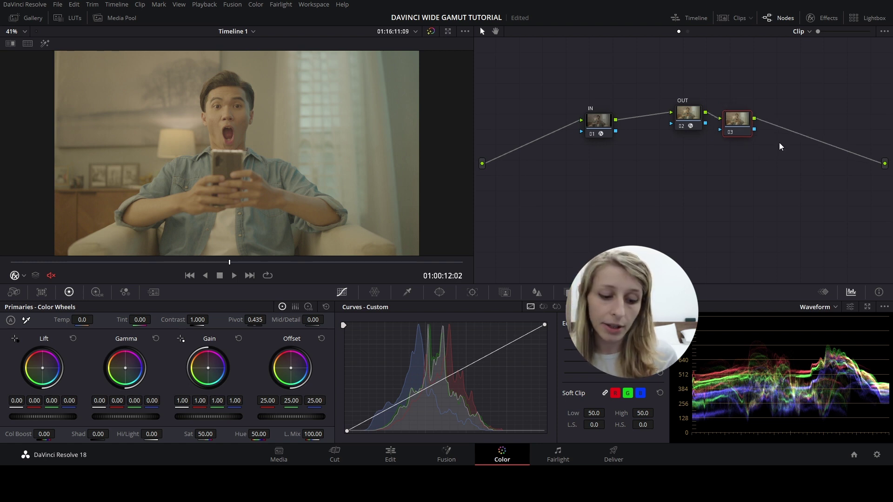
pyautogui.write('FPE')
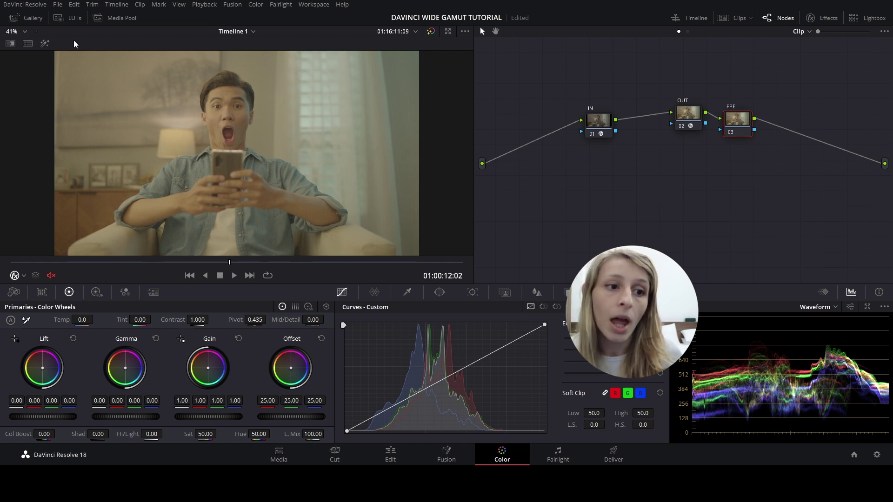
# Apply the Rec709 Kodak 2383 D65 LUT from the Film Looks collection to the FPE node.
pyautogui.click(65, 20)
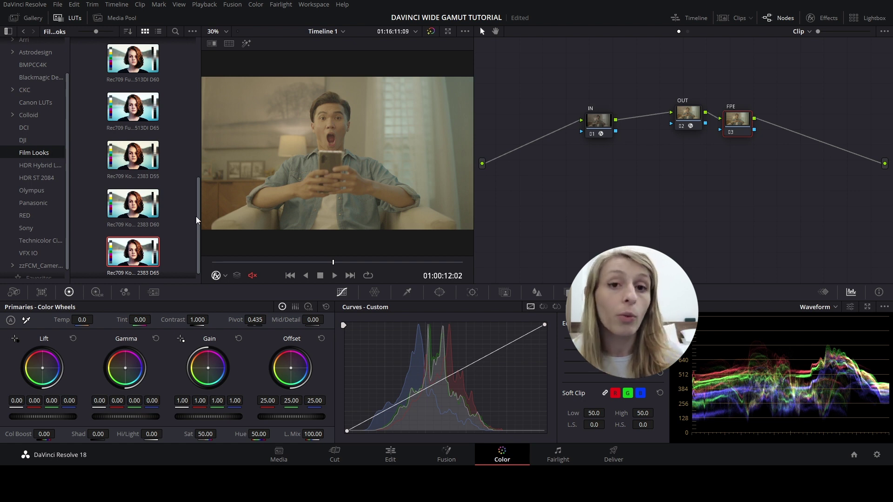
pyautogui.scroll(-1, 177, 230)
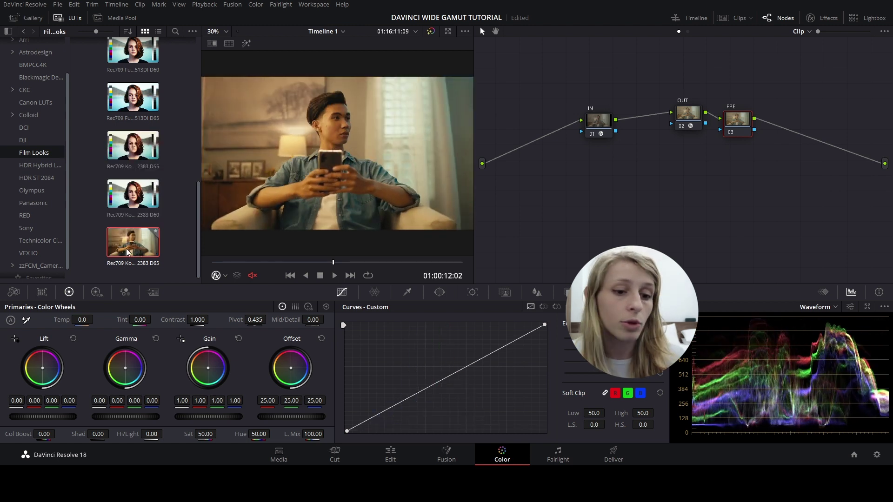
pyautogui.doubleClick(131, 247)
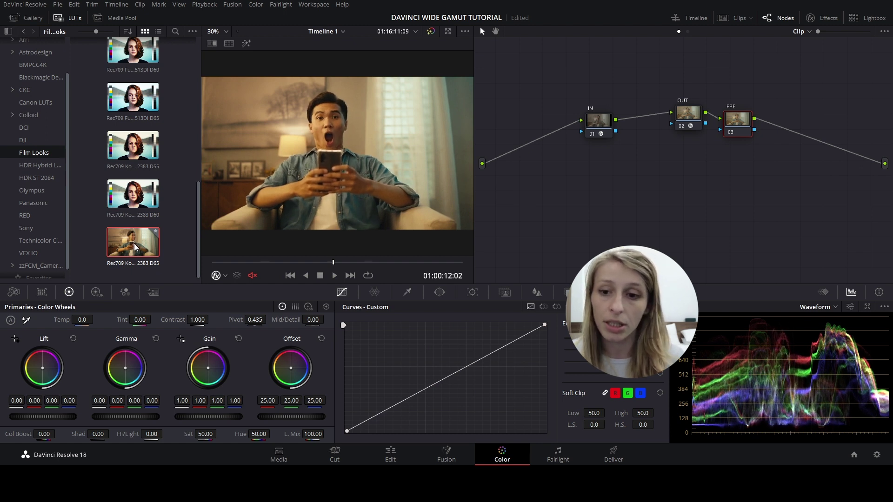
pyautogui.doubleClick(134, 244)
# Close the LUT browser and space out the IN, OUT and FPE nodes, leaving a wide gap between IN and OUT.
pyautogui.moveTo(737, 120); pyautogui.dragTo(777, 110)
pyautogui.click(684, 109)
pyautogui.moveTo(685, 109); pyautogui.dragTo(702, 119)
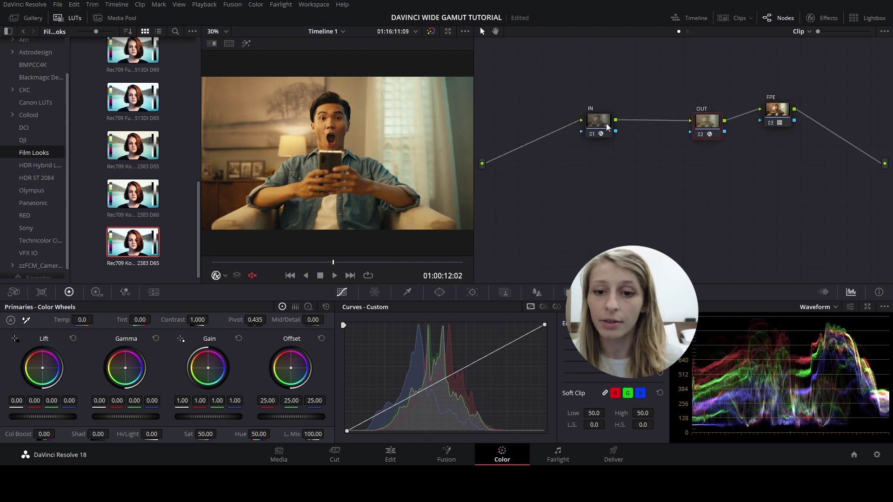
pyautogui.click(595, 121)
pyautogui.moveTo(595, 121); pyautogui.dragTo(525, 121)
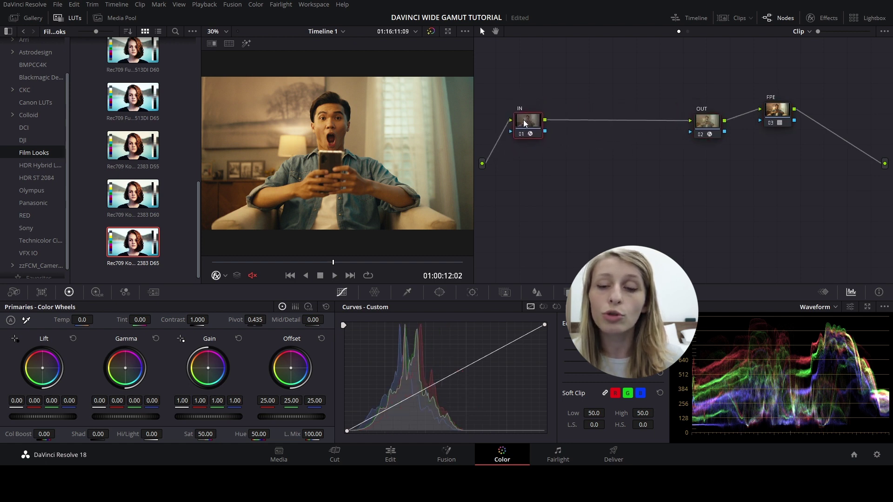
pyautogui.click(77, 18)
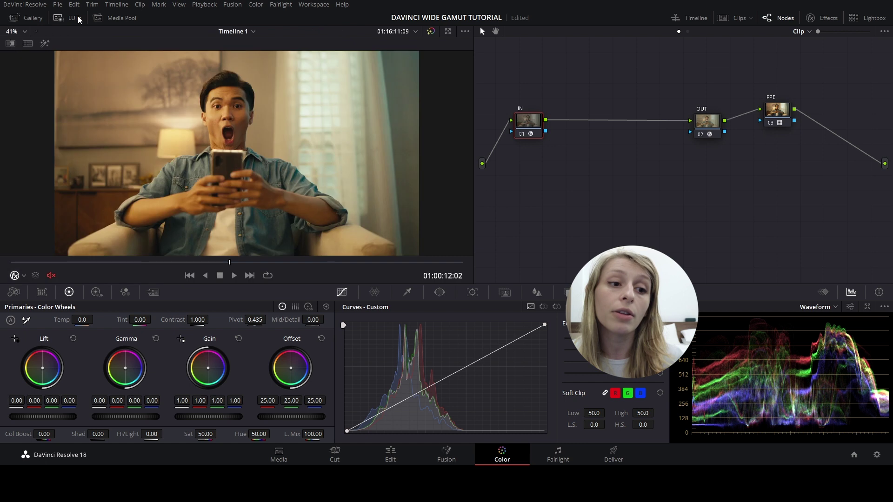
pyautogui.moveTo(539, 133); pyautogui.dragTo(541, 134)
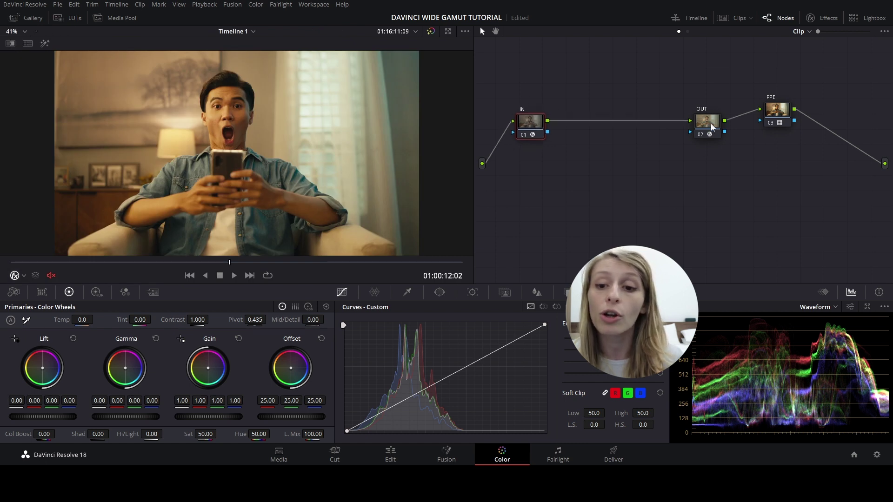
pyautogui.moveTo(707, 122); pyautogui.dragTo(701, 131)
pyautogui.moveTo(542, 114); pyautogui.dragTo(541, 118)
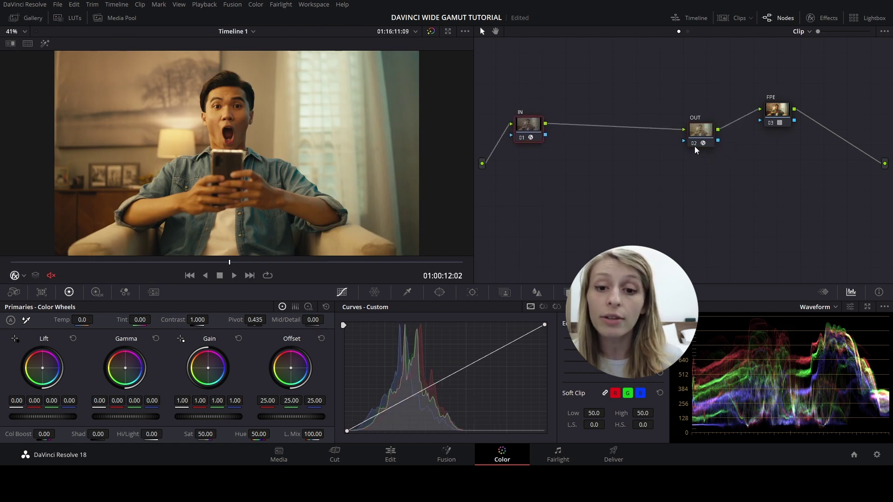
pyautogui.moveTo(701, 132); pyautogui.dragTo(695, 139)
pyautogui.moveTo(526, 117); pyautogui.dragTo(525, 113)
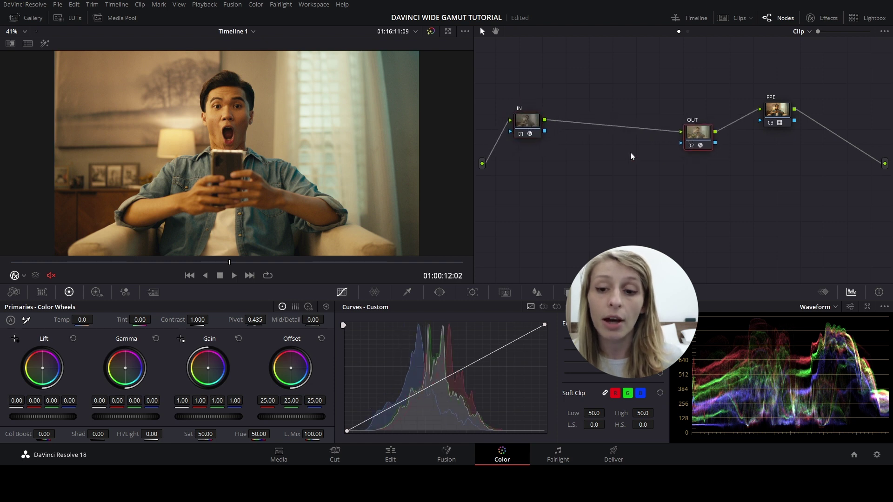
# Insert a serial node between IN and OUT, then add a layer node beneath it.
pyautogui.hotkey('alt', 's')
pyautogui.moveTo(703, 179); pyautogui.dragTo(590, 153)
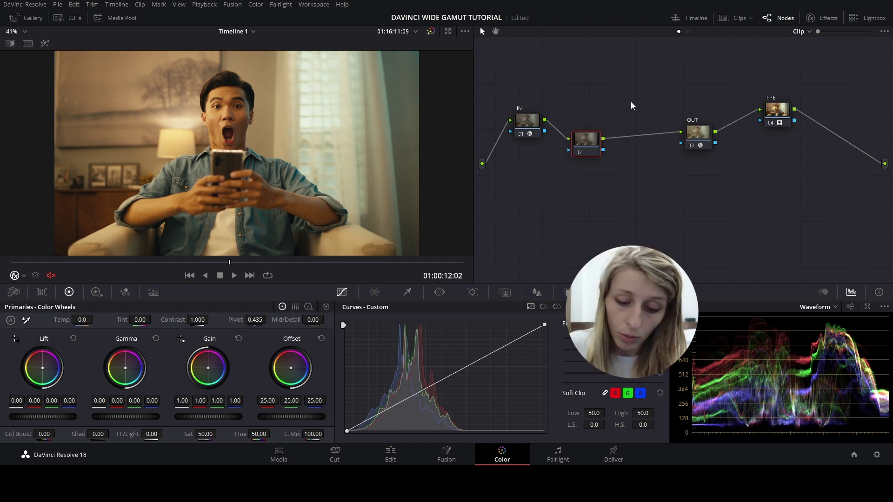
pyautogui.hotkey('alt', 'l')
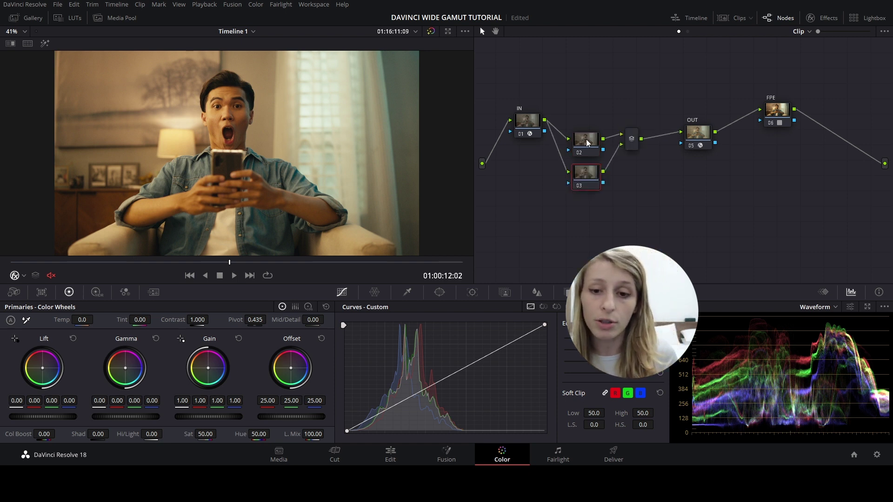
# Spread the two layered nodes apart vertically and label the upper one LGG, with Lift at 0.01 and Gain at 0.96.
pyautogui.moveTo(584, 140); pyautogui.dragTo(585, 118)
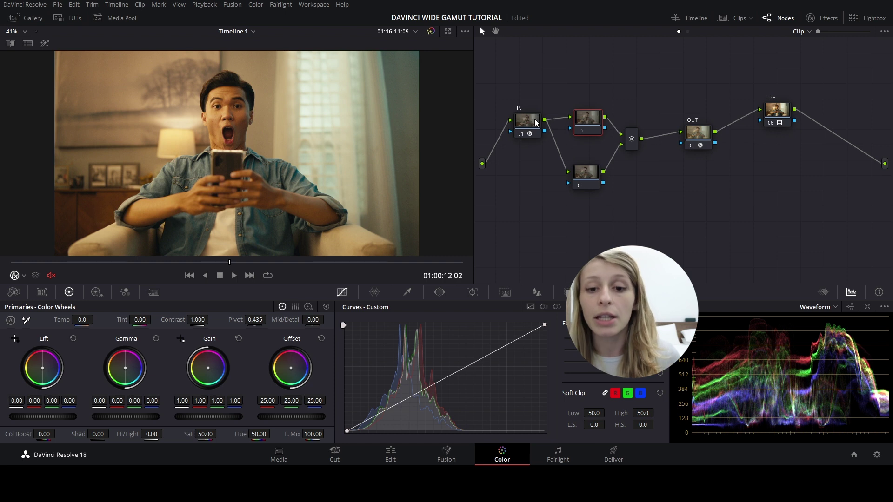
pyautogui.moveTo(586, 177); pyautogui.dragTo(593, 197)
pyautogui.moveTo(594, 122); pyautogui.dragTo(597, 105)
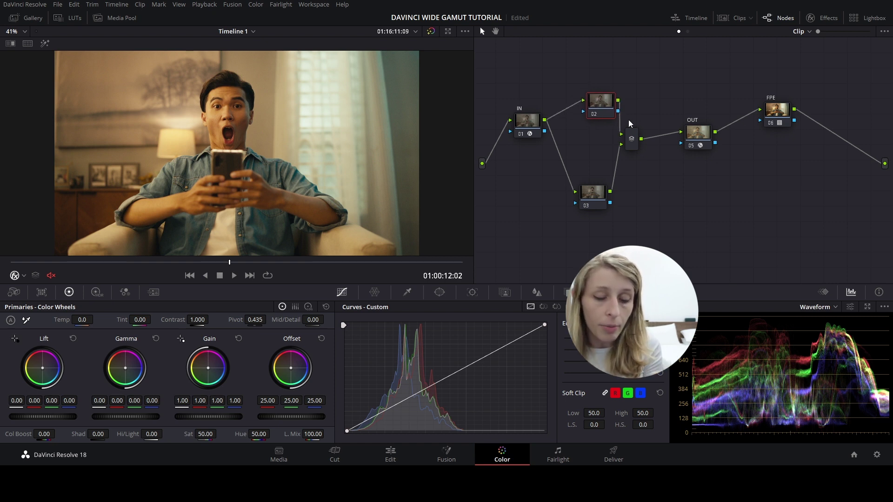
pyautogui.write('LGG')
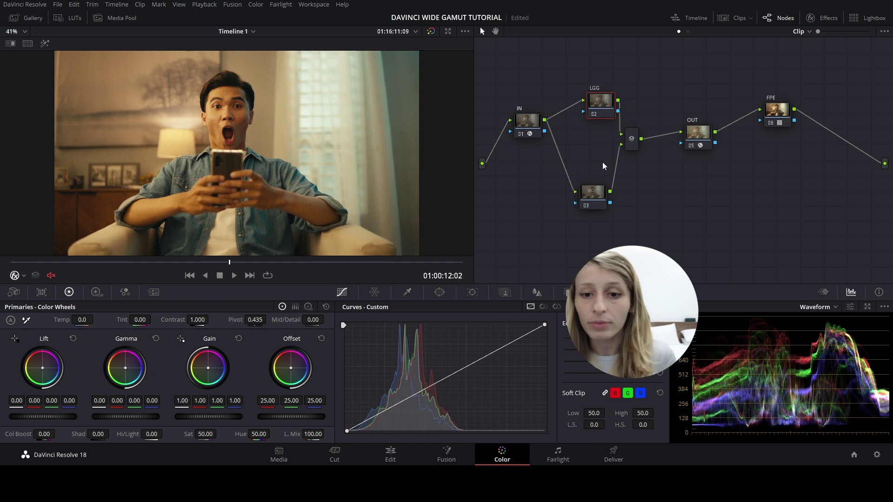
pyautogui.moveTo(604, 106); pyautogui.dragTo(599, 105)
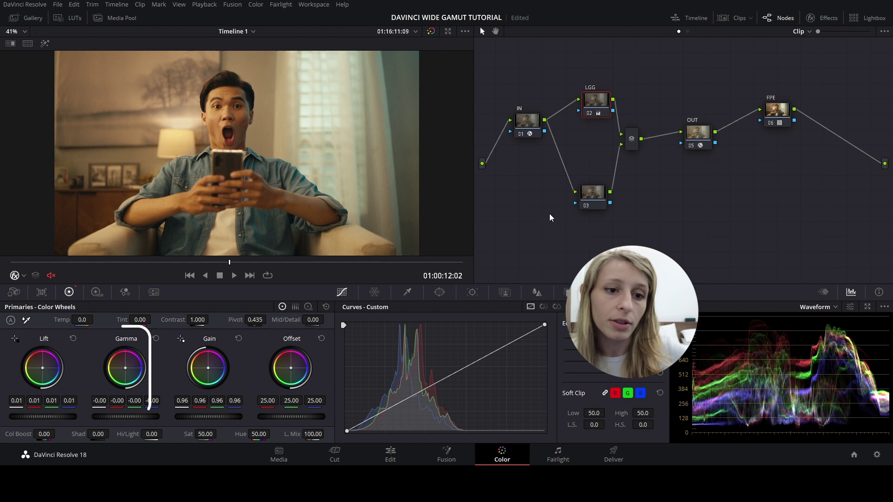
# Insert a node before LGG in the upper branch, label it HDR WHEELS, and set its HDR Light exposure to -0.26.
pyautogui.hotkey('alt', 'p')
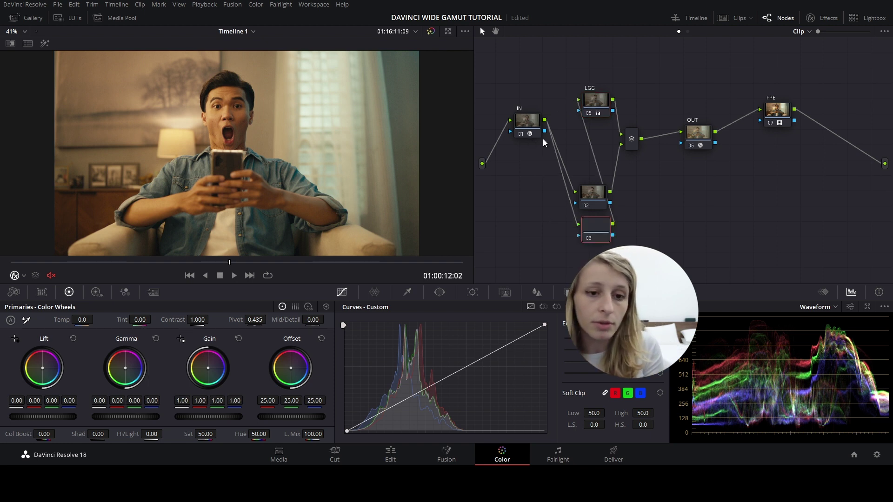
pyautogui.moveTo(590, 233); pyautogui.dragTo(625, 91)
pyautogui.moveTo(564, 89); pyautogui.dragTo(569, 93)
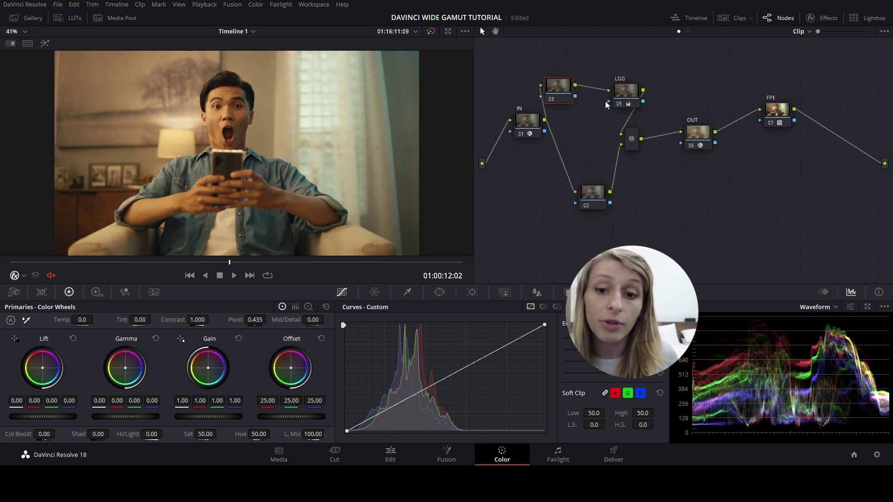
pyautogui.write('HD')
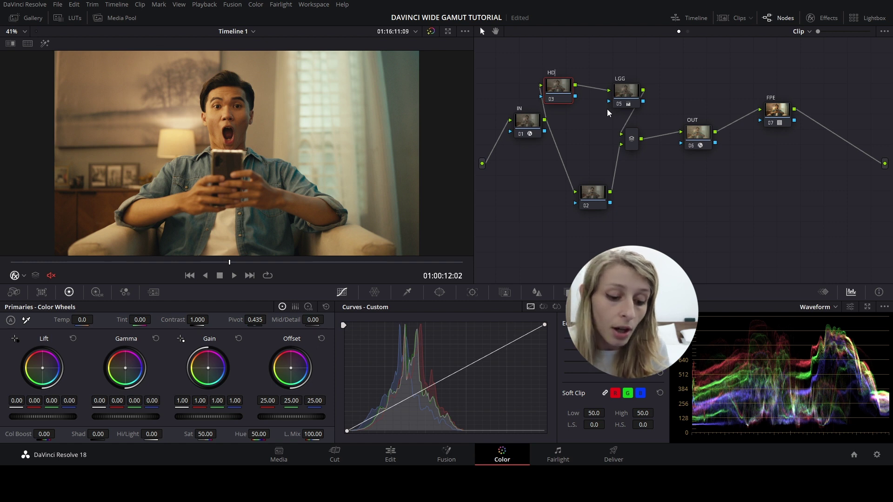
pyautogui.write('R WHEELS')
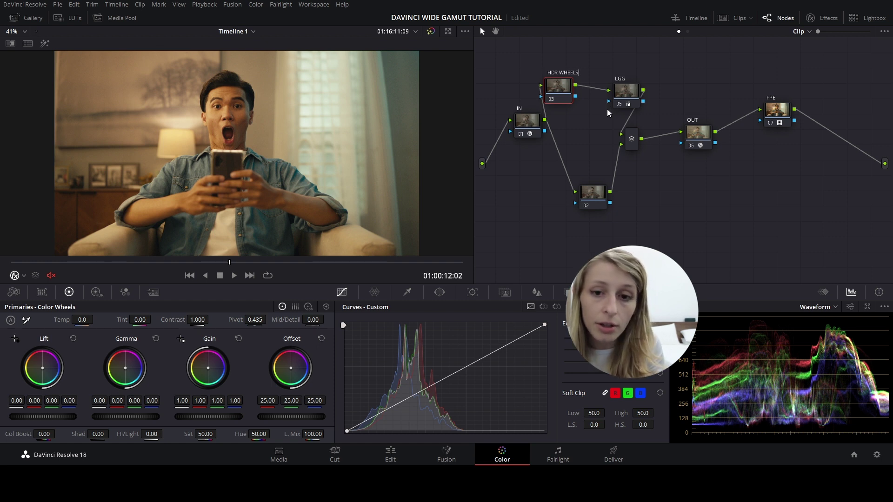
pyautogui.press('Return')
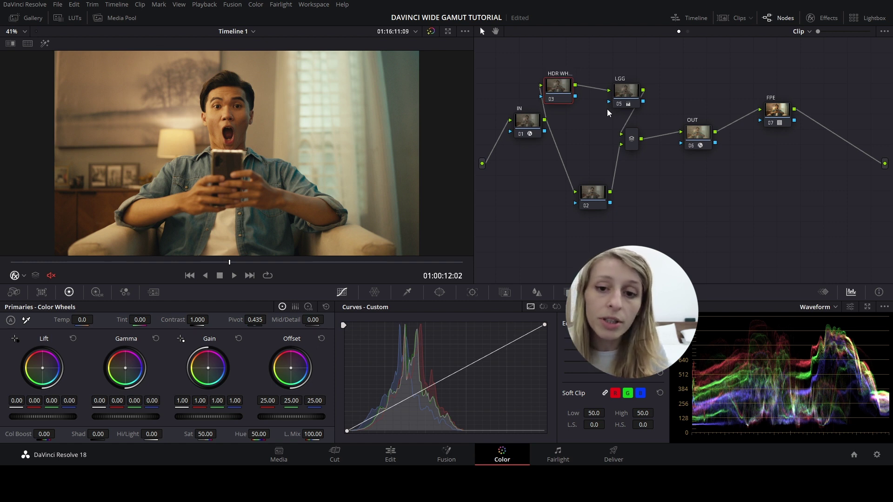
pyautogui.click(96, 292)
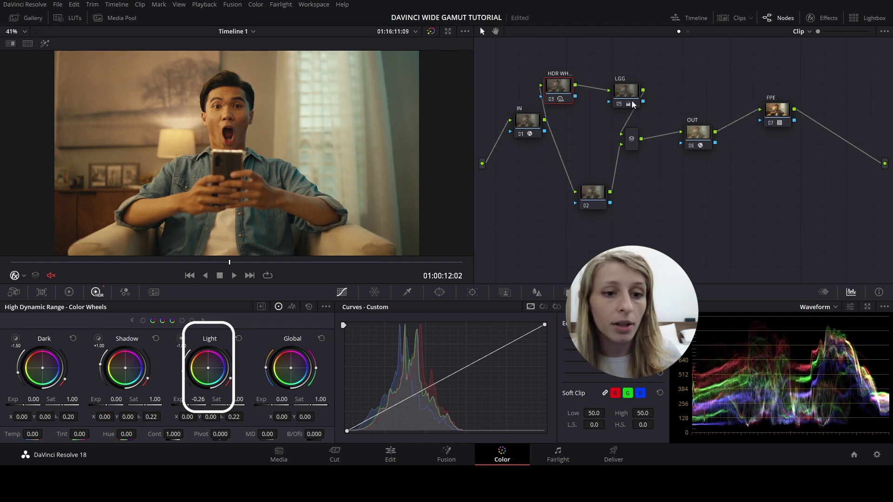
# Move LGG closer to the HDR WHEELS node, then add a serial node after it labelled TEMP for cooling the image with Primaries.
pyautogui.moveTo(595, 198)
pyautogui.mouseDown()
pyautogui.moveTo(617, 198)
pyautogui.moveTo(595, 212)
pyautogui.mouseUp()
pyautogui.moveTo(622, 92); pyautogui.dragTo(595, 88)
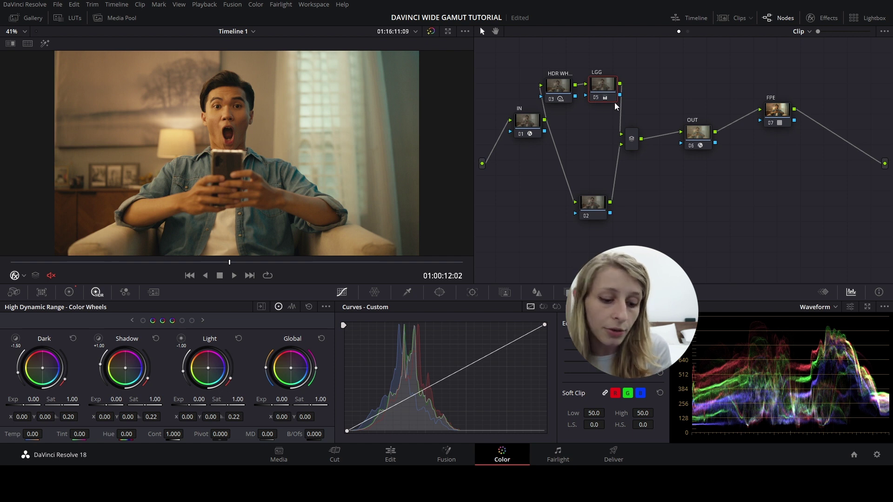
pyautogui.hotkey('alt', 's')
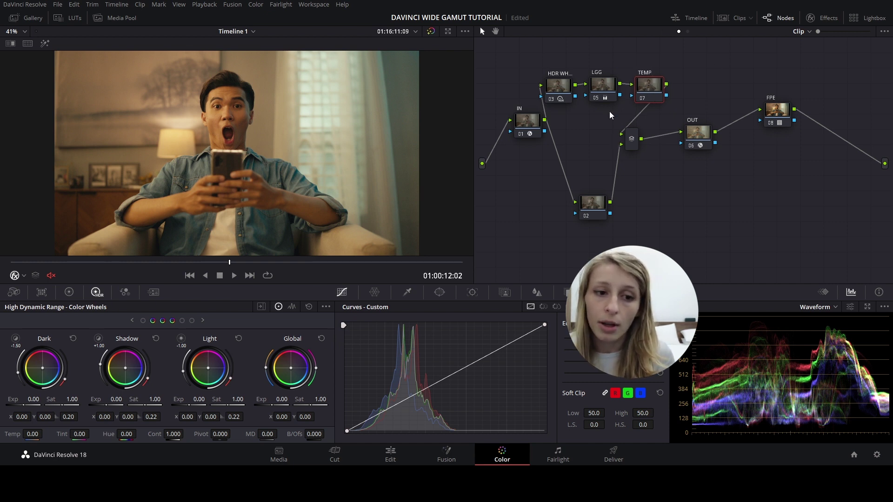
pyautogui.click(69, 292)
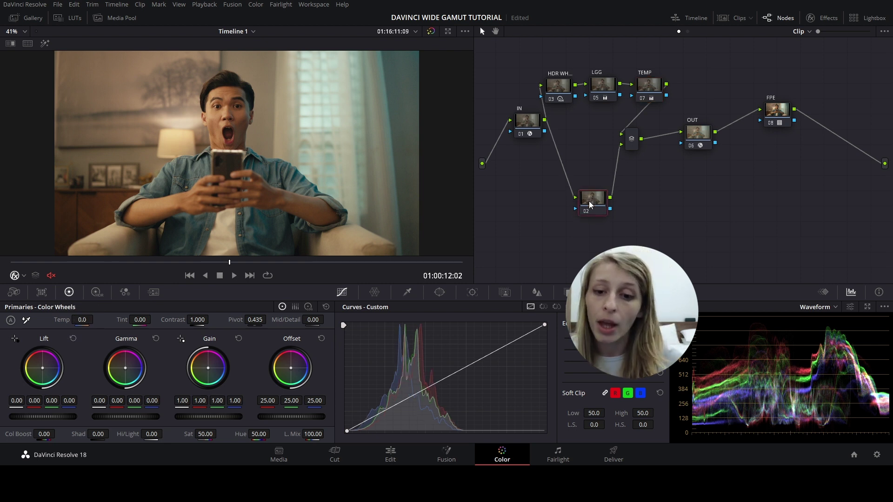
# Shift the layer mixer closer to OUT, reposition the lower branch's node, and label that node Color Warper.
pyautogui.moveTo(604, 211)
pyautogui.mouseDown()
pyautogui.moveTo(590, 206)
pyautogui.moveTo(600, 207)
pyautogui.mouseUp()
pyautogui.moveTo(631, 138); pyautogui.dragTo(651, 147)
pyautogui.moveTo(541, 60); pyautogui.dragTo(665, 106)
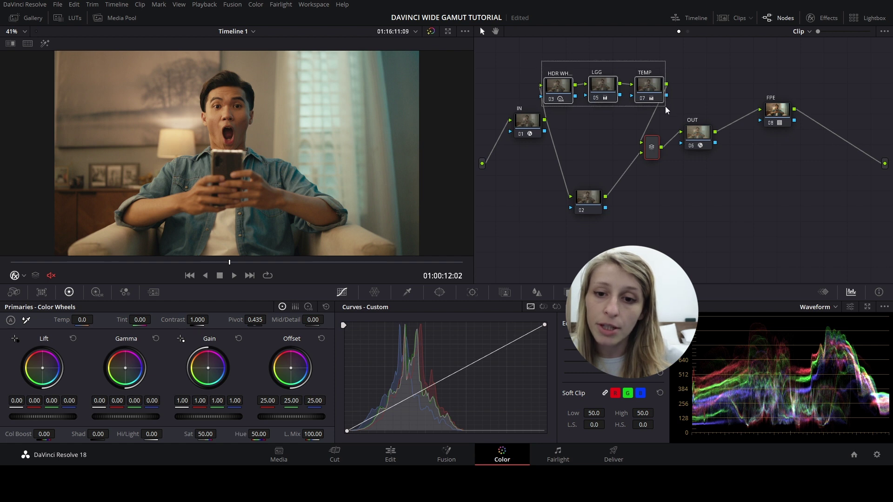
pyautogui.click(591, 211)
pyautogui.moveTo(591, 207)
pyautogui.mouseDown()
pyautogui.moveTo(602, 201)
pyautogui.moveTo(598, 210)
pyautogui.mouseUp()
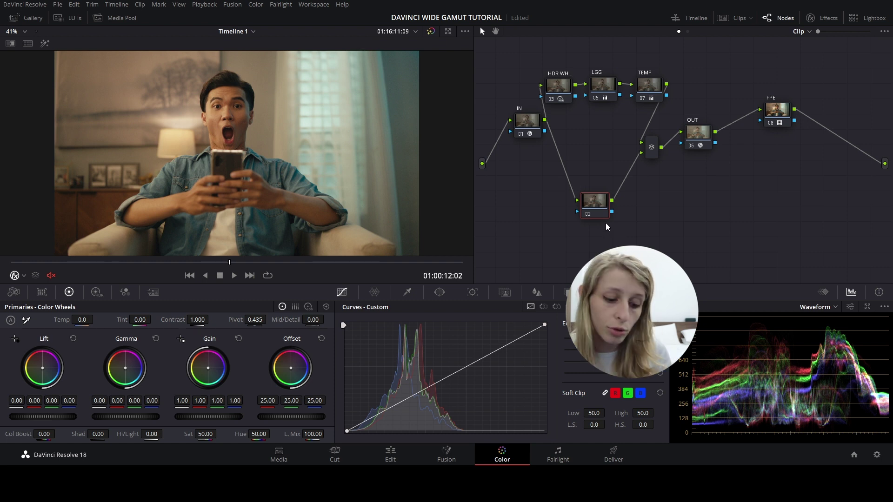
pyautogui.write('Color Warper')
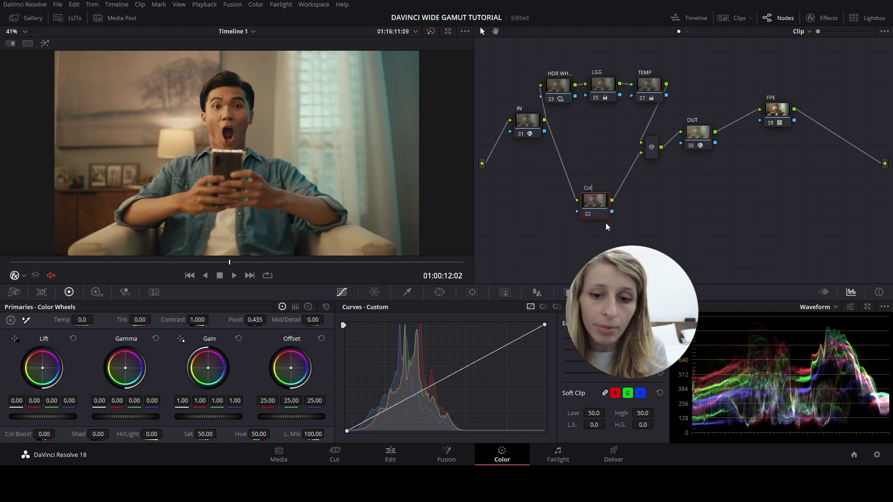
# Set the outer red point's saturation to 1.20 in the Color Warper, and compare the image with the node disabled and enabled.
pyautogui.click(375, 292)
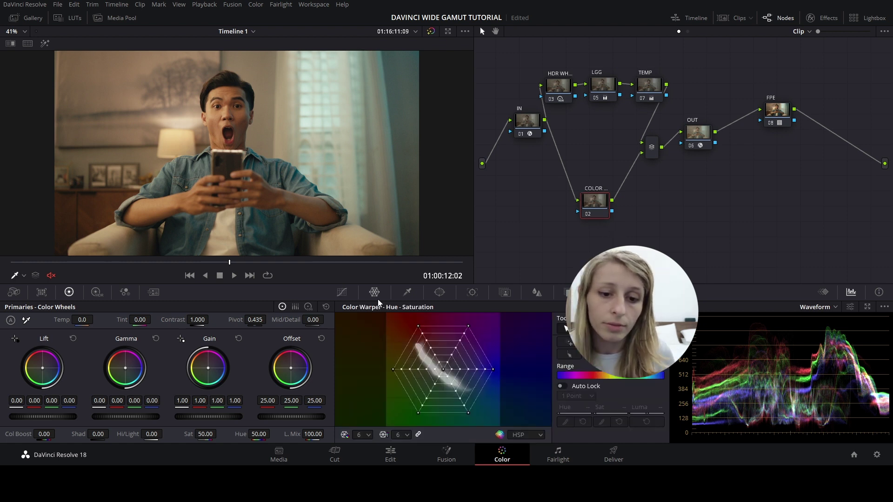
pyautogui.click(419, 326)
pyautogui.moveTo(420, 326)
pyautogui.mouseDown()
pyautogui.moveTo(413, 319)
pyautogui.moveTo(421, 325)
pyautogui.mouseUp()
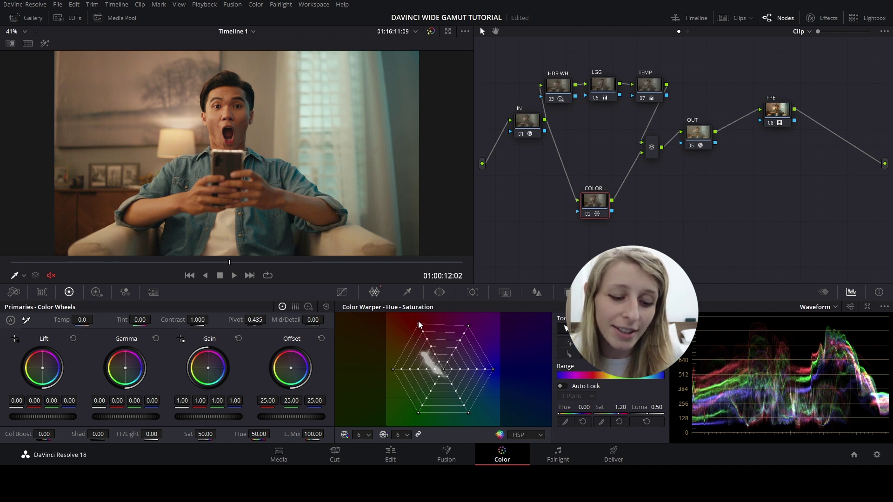
pyautogui.hotkey('ctrl', 'd')
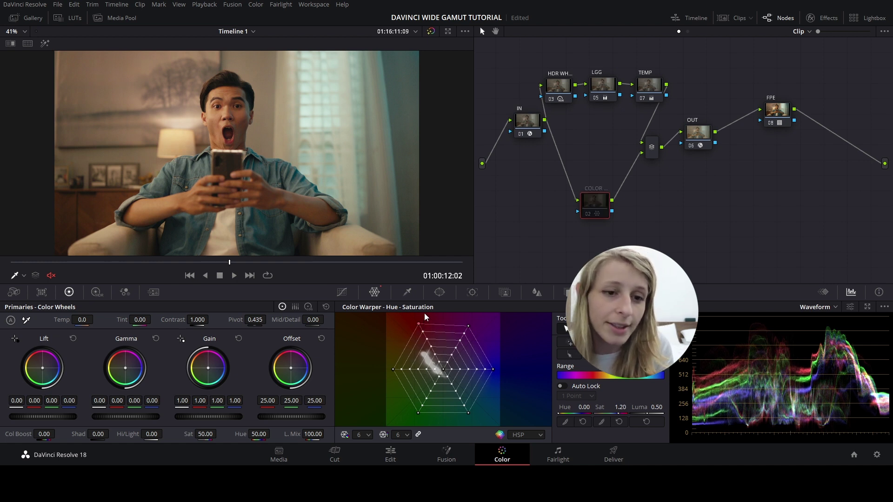
pyautogui.hotkey('ctrl', 'd')
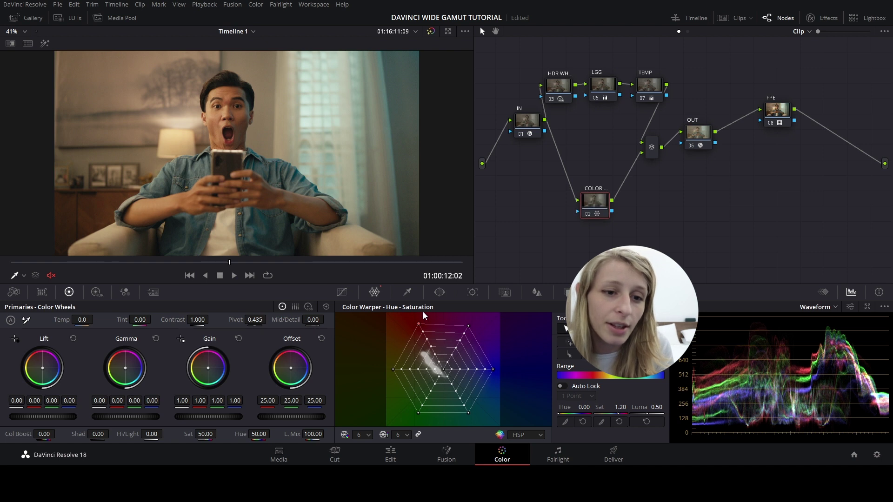
# Recheck the Color Warper node's effect on the image by disabling and re-enabling it.
pyautogui.hotkey('ctrl', 'd')
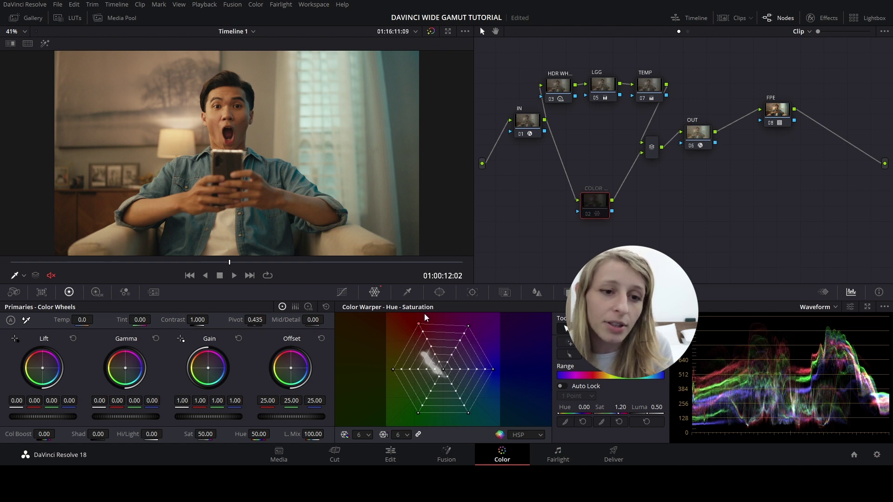
pyautogui.hotkey('ctrl', 'd')
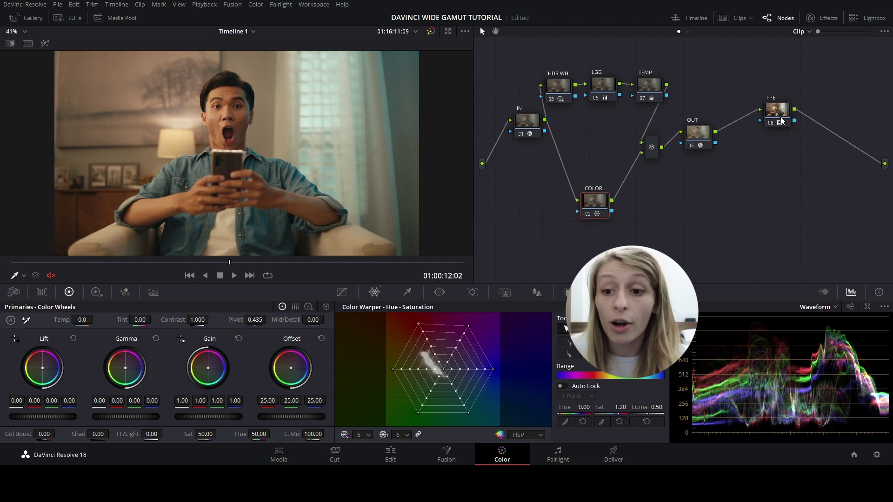
# Move the FPE node closer to OUT, and add a serial node with a circular window after it.
pyautogui.moveTo(781, 121); pyautogui.dragTo(770, 160)
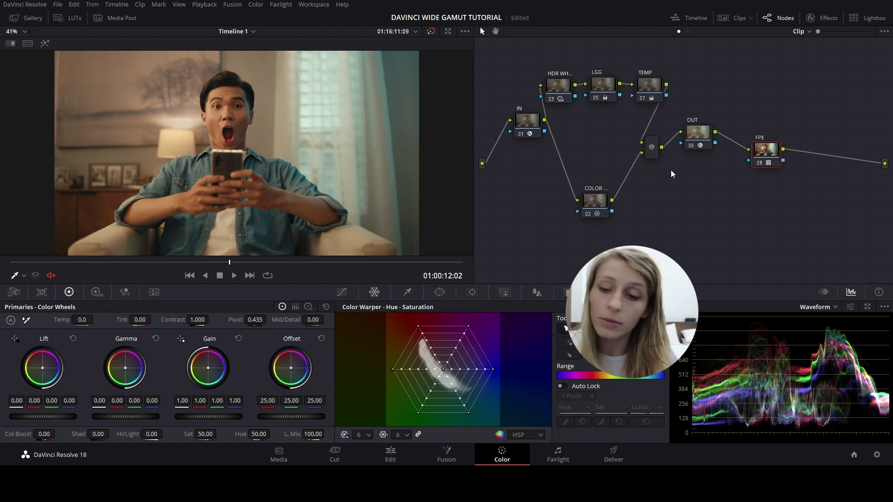
pyautogui.hotkey('alt', 's')
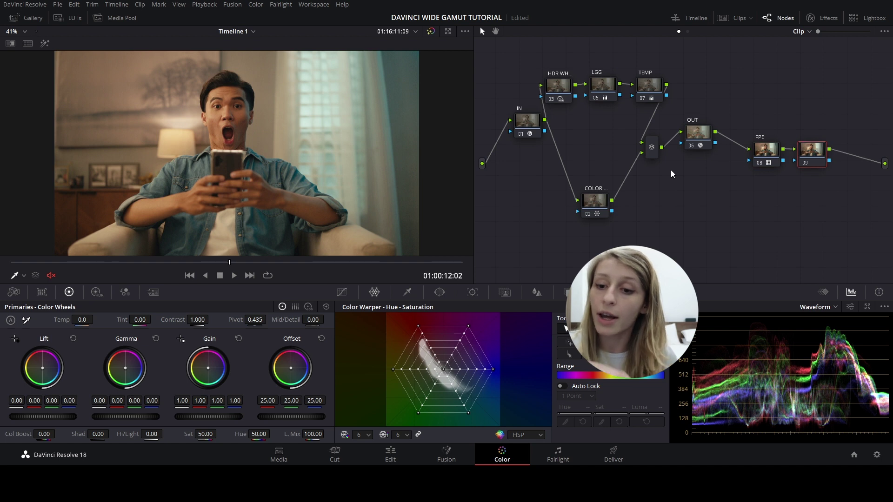
pyautogui.click(438, 292)
pyautogui.click(355, 367)
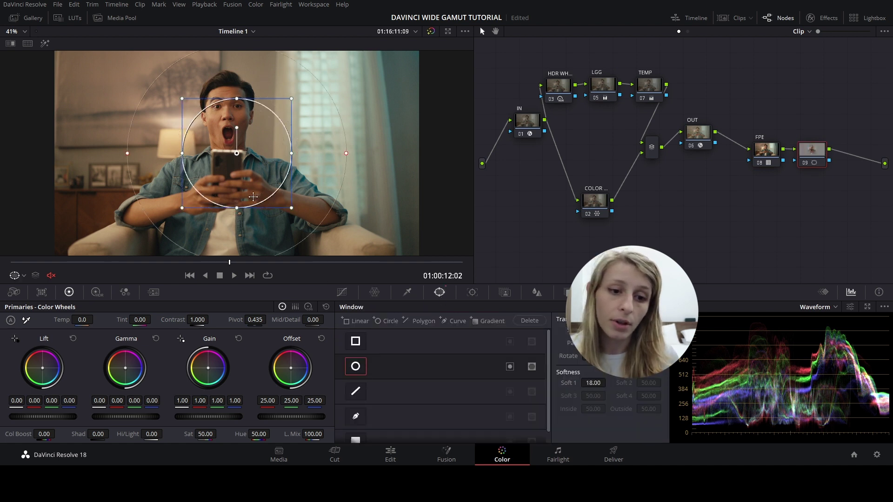
# Enlarge the circular window into a wide oval and center it around the man's head and upper body.
pyautogui.moveTo(238, 209); pyautogui.dragTo(252, 255)
pyautogui.moveTo(294, 163); pyautogui.dragTo(324, 158)
pyautogui.moveTo(279, 181)
pyautogui.mouseDown()
pyautogui.moveTo(270, 188)
pyautogui.moveTo(280, 192)
pyautogui.mouseUp()
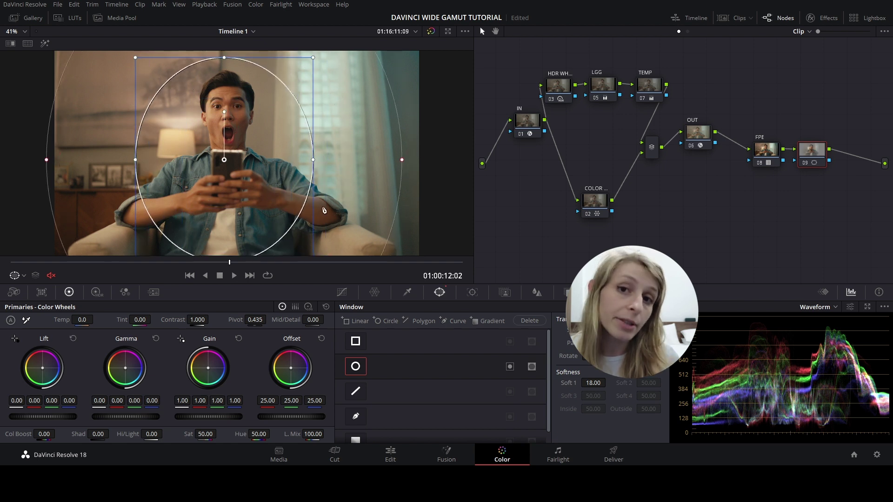
pyautogui.moveTo(309, 164); pyautogui.dragTo(313, 165)
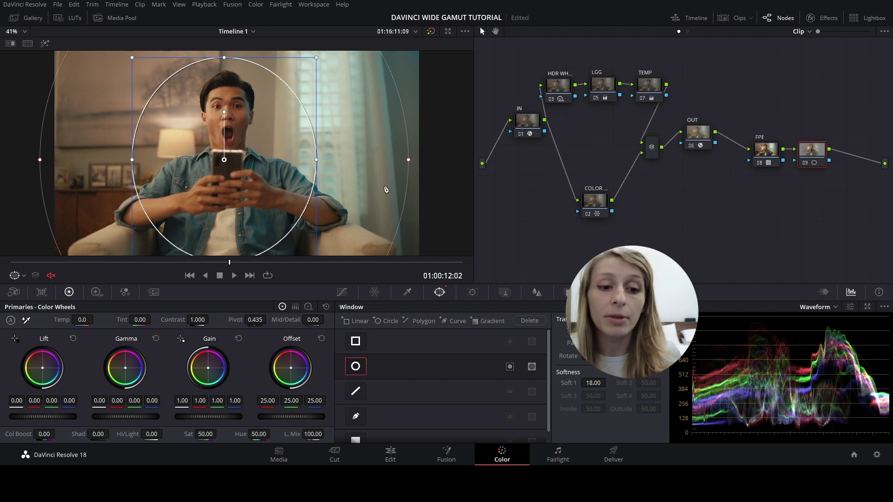
pyautogui.moveTo(317, 159); pyautogui.dragTo(330, 160)
pyautogui.moveTo(271, 177); pyautogui.dragTo(274, 176)
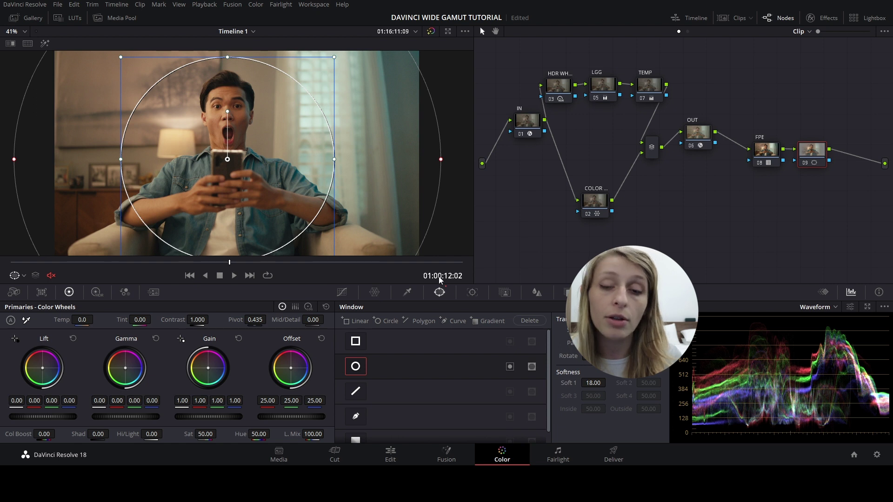
pyautogui.scroll(-2, 330, 177)
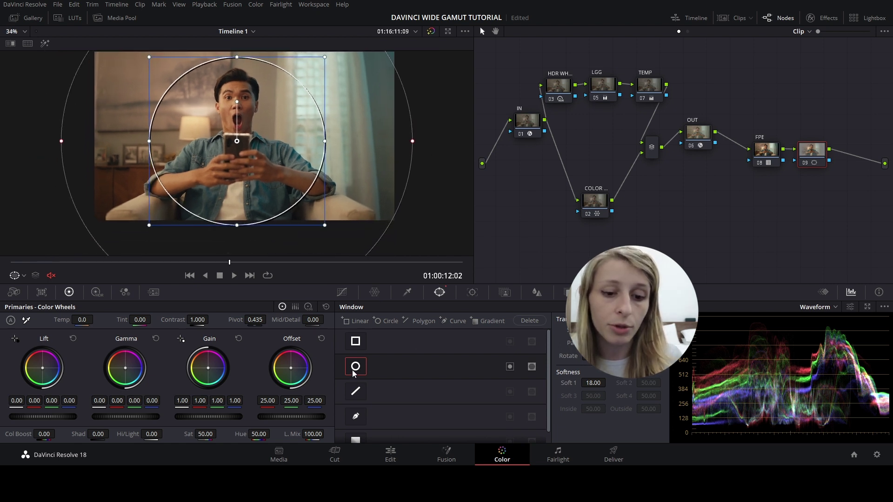
# Invert the circular window so it affects the area outside the circle, and check the selection with Highlight.
pyautogui.click(510, 367)
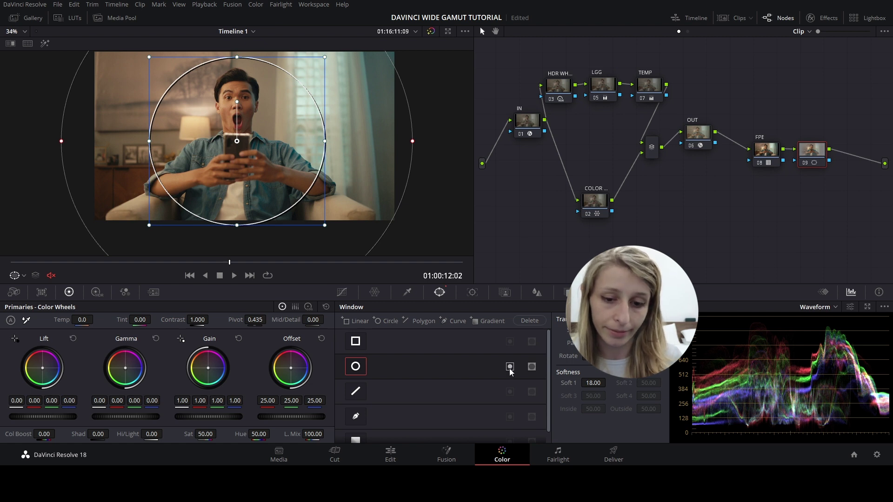
pyautogui.click(510, 369)
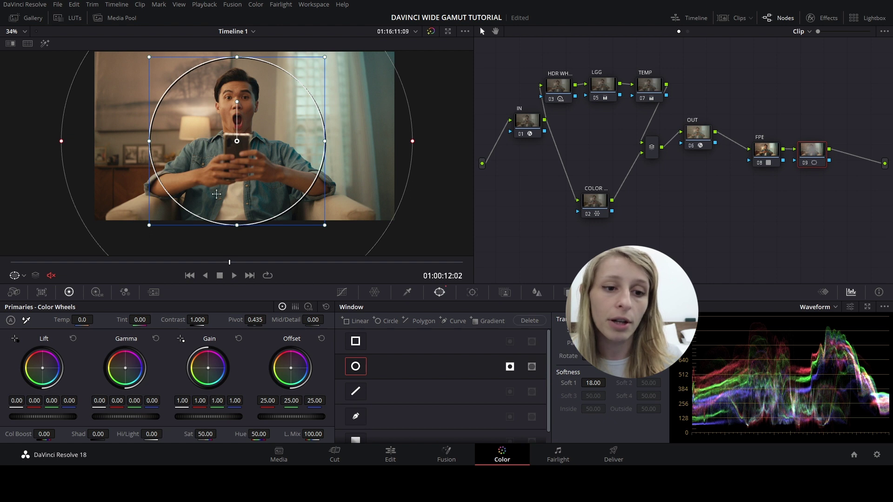
pyautogui.click(45, 43)
pyautogui.scroll(-2, 324, 183)
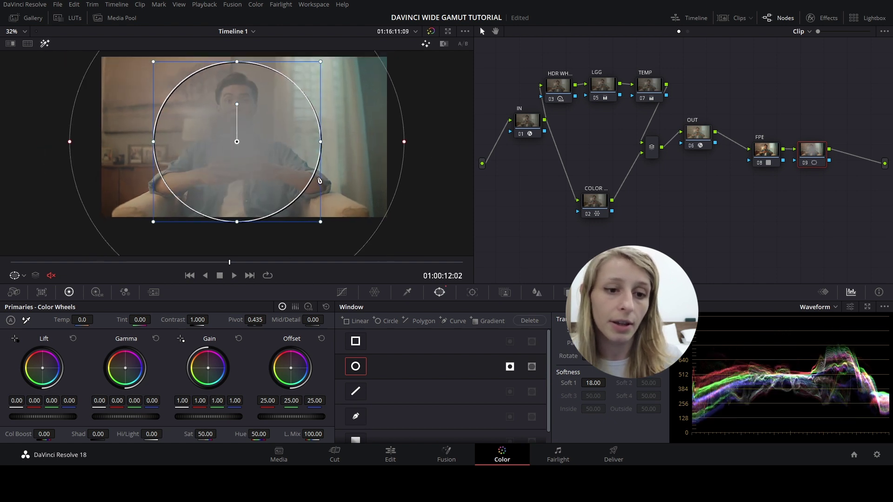
pyautogui.click(45, 43)
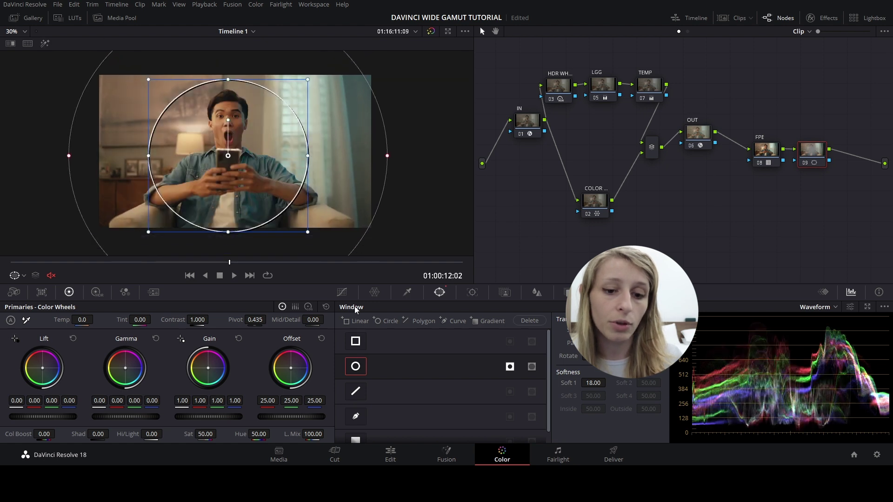
# Darken the area outside the window by lowering an upper-midtone point on the custom curve, and compare with the node disabled and enabled.
pyautogui.click(342, 292)
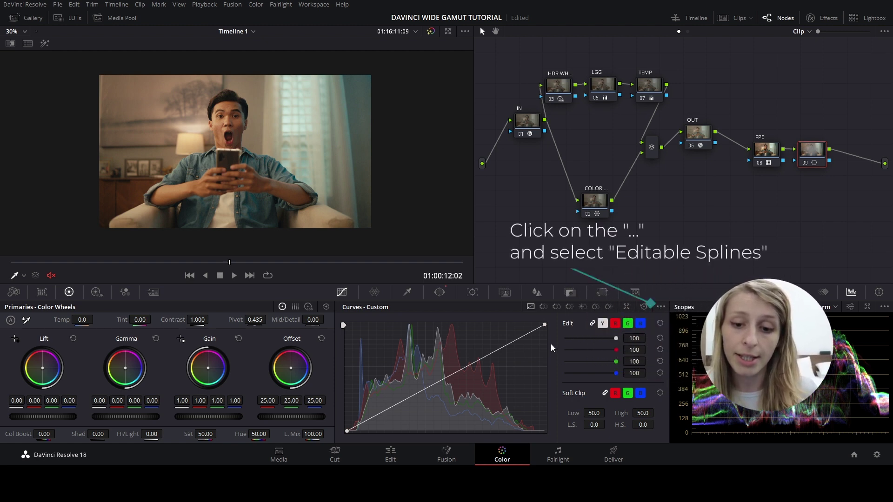
pyautogui.click(479, 360)
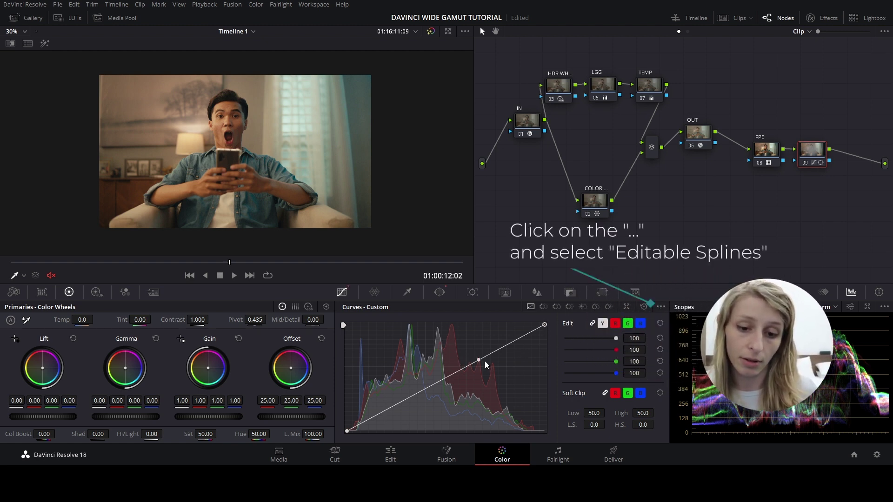
pyautogui.moveTo(476, 361); pyautogui.dragTo(479, 379)
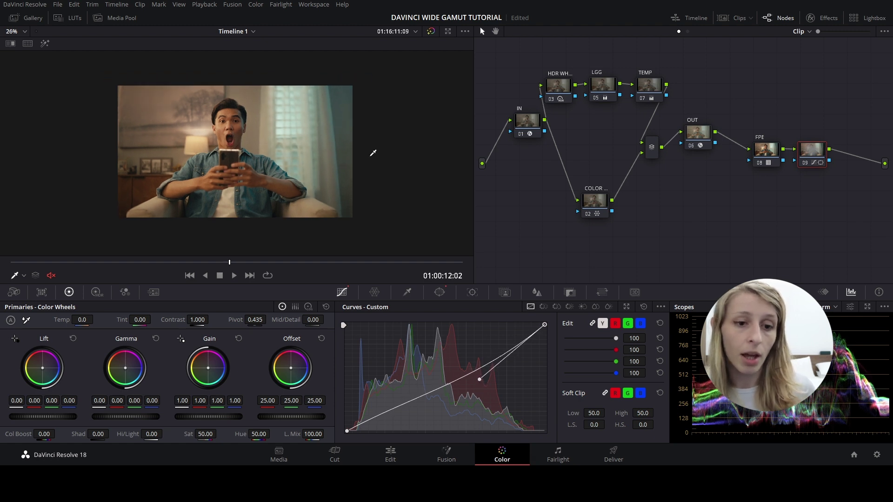
pyautogui.scroll(1, 372, 151)
pyautogui.scroll(1, 468, 174)
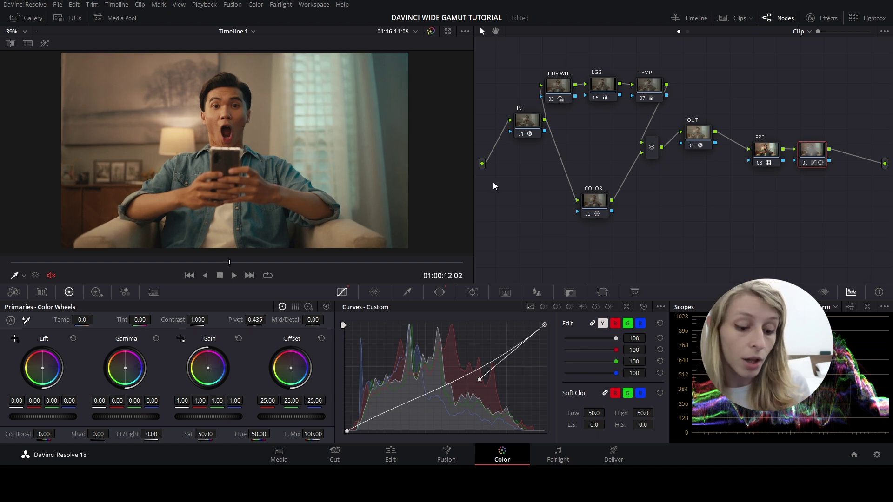
pyautogui.hotkey('ctrl', 'd')
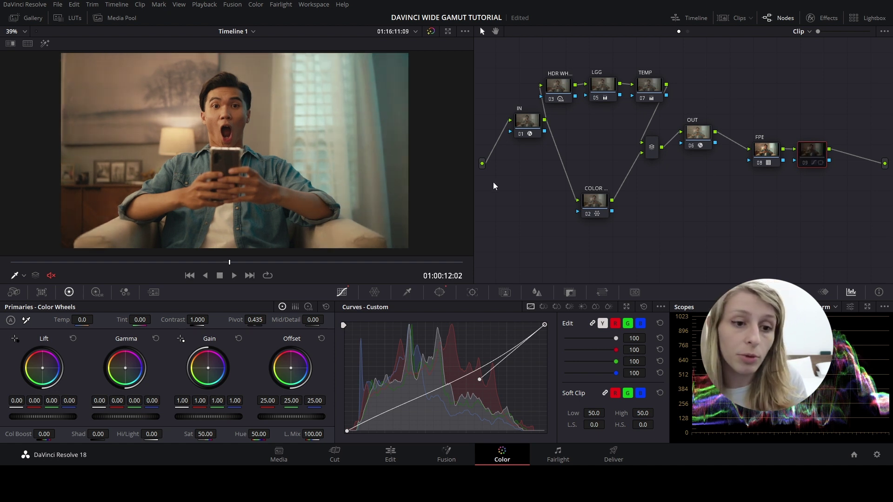
pyautogui.hotkey('ctrl', 'd')
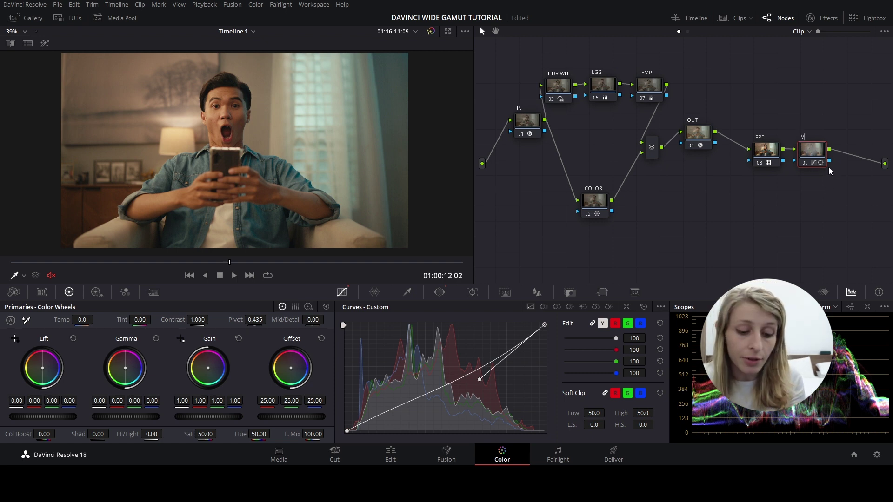
# Label the vignette node VIG, and move the VIG and FPE nodes slightly higher in the node graph.
pyautogui.write('G')
pyautogui.press('Return')
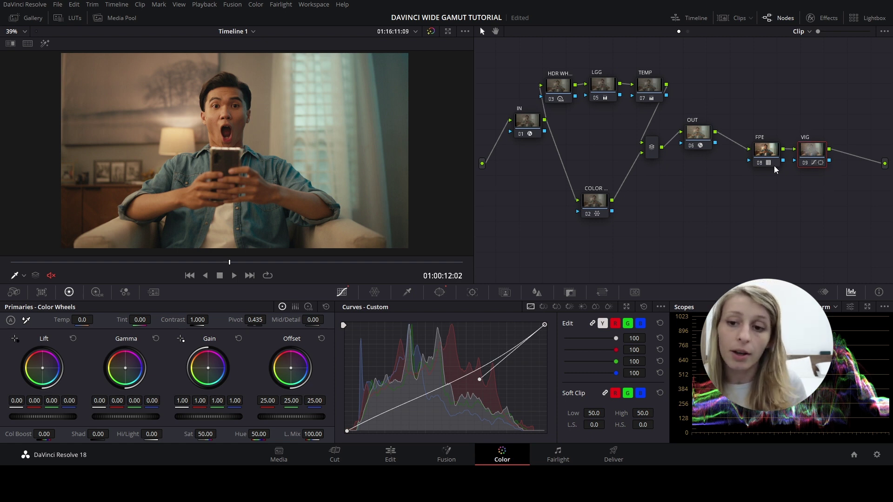
pyautogui.moveTo(812, 163); pyautogui.dragTo(823, 152)
pyautogui.moveTo(770, 162); pyautogui.dragTo(777, 148)
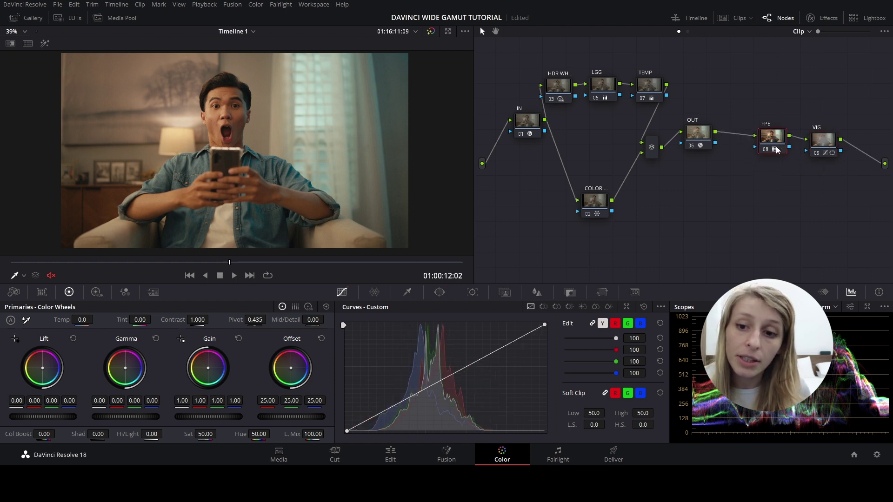